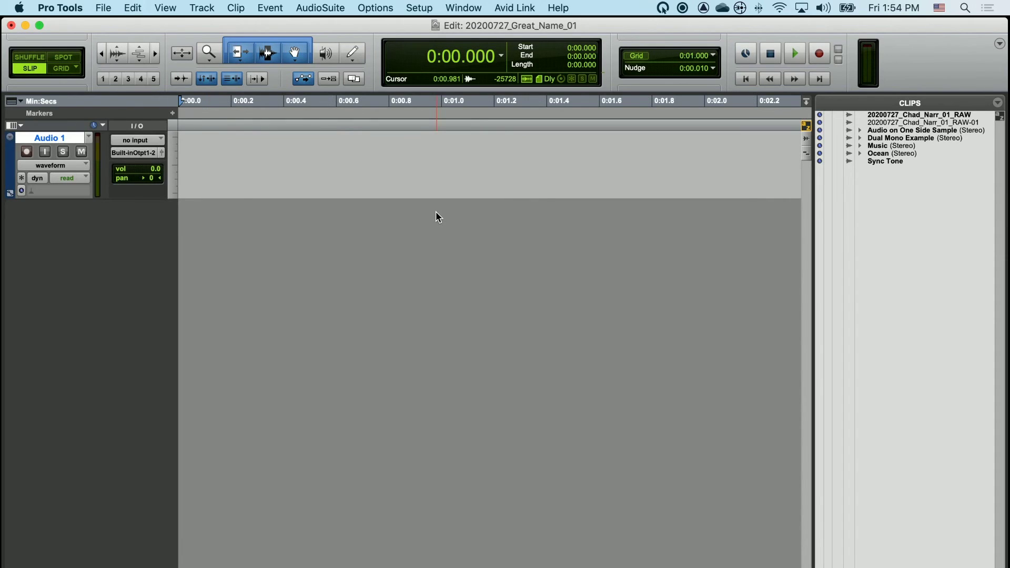
Create one new mono audio track in Samples, keeping the name Audio
{"action": "left_click", "coordinate": [391, 195]}
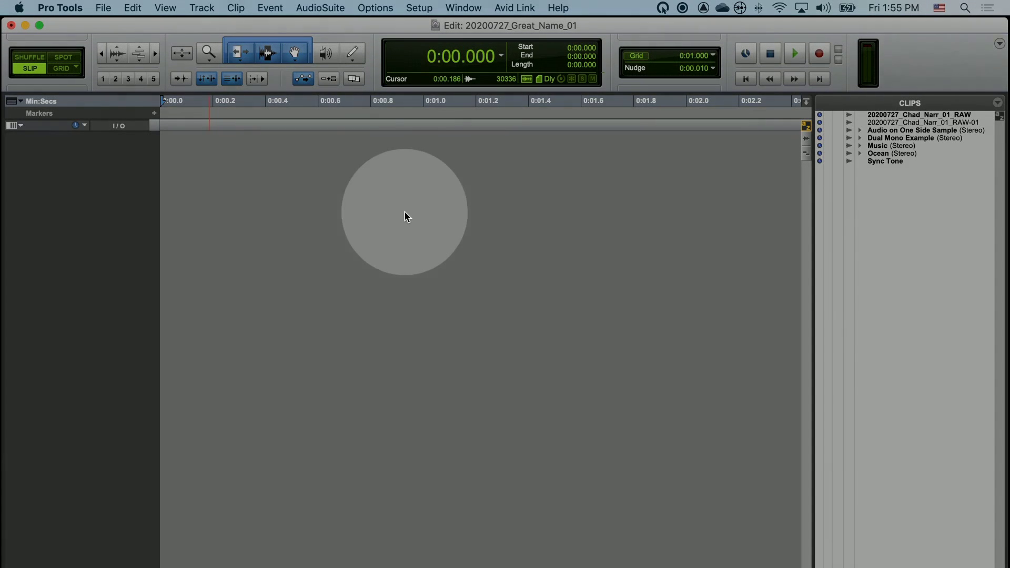
{"action": "left_click", "coordinate": [202, 8]}
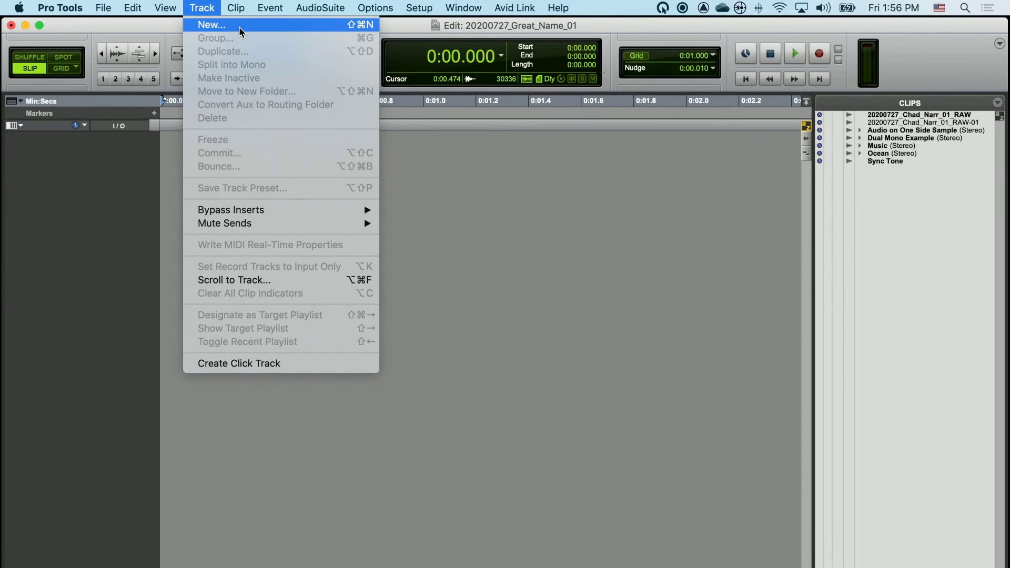
{"action": "left_click", "coordinate": [240, 27]}
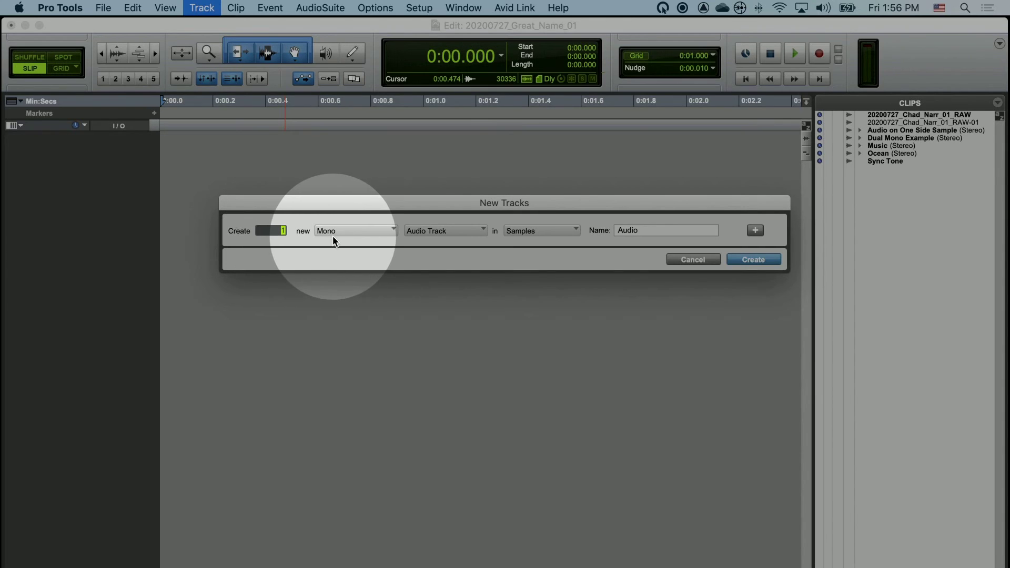
{"action": "left_click", "coordinate": [375, 232]}
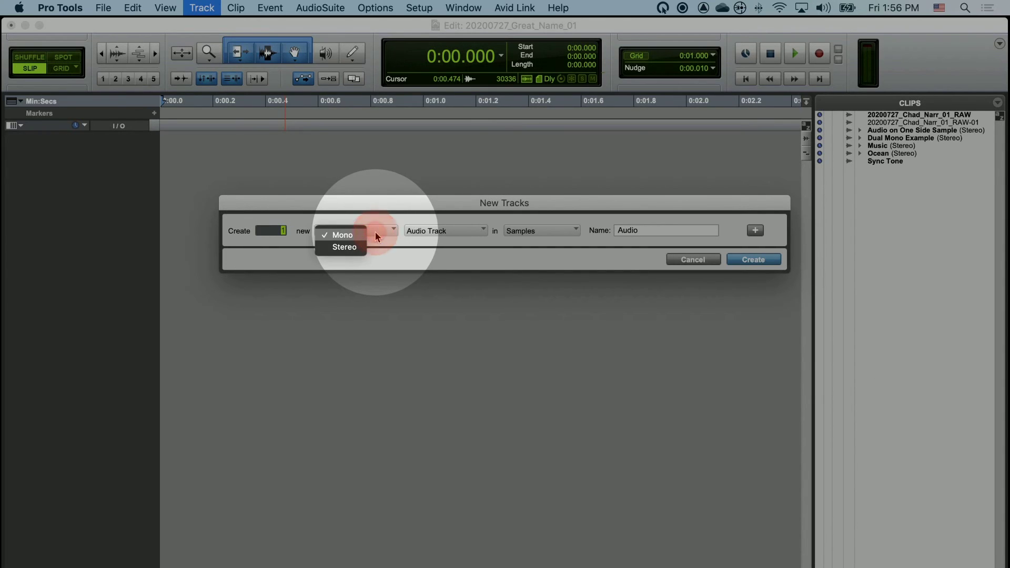
{"action": "left_click", "coordinate": [375, 234]}
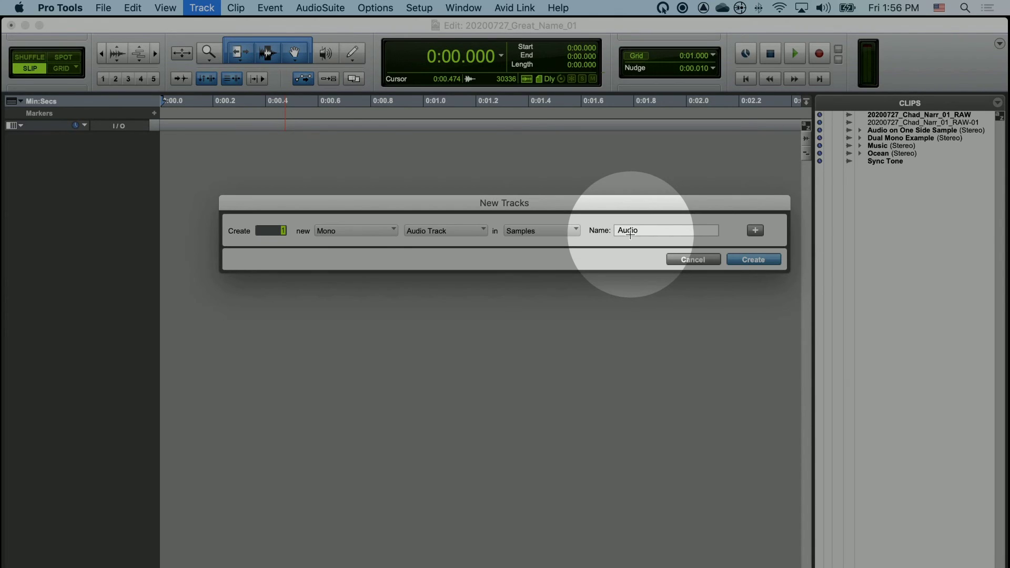
{"action": "left_click", "coordinate": [754, 260]}
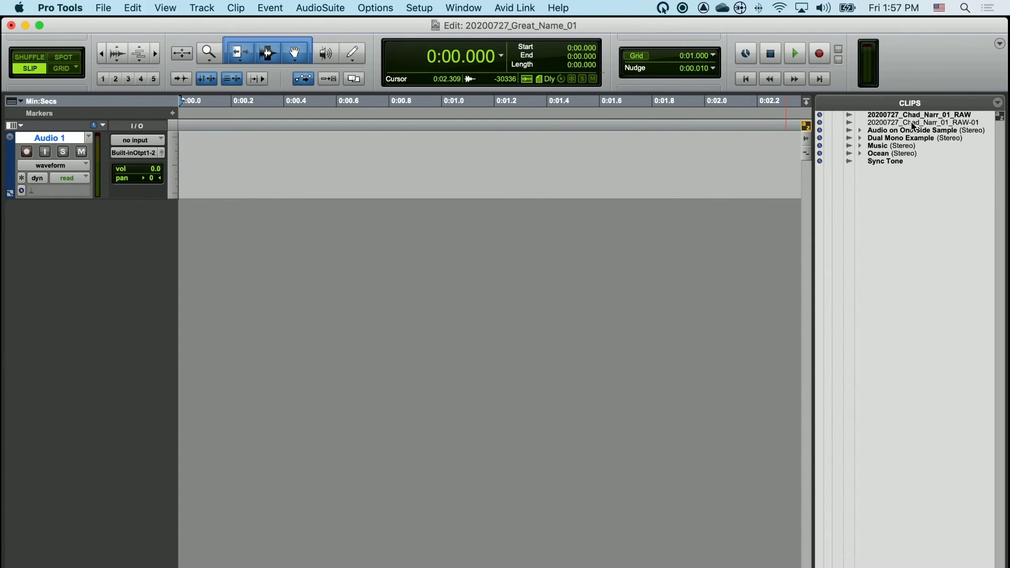
Place the raw narration clip ending in RAW-01 on the new track and align its start with 0:00.000
{"action": "left_click_drag", "start_coordinate": [912, 125], "coordinate": [186, 177]}
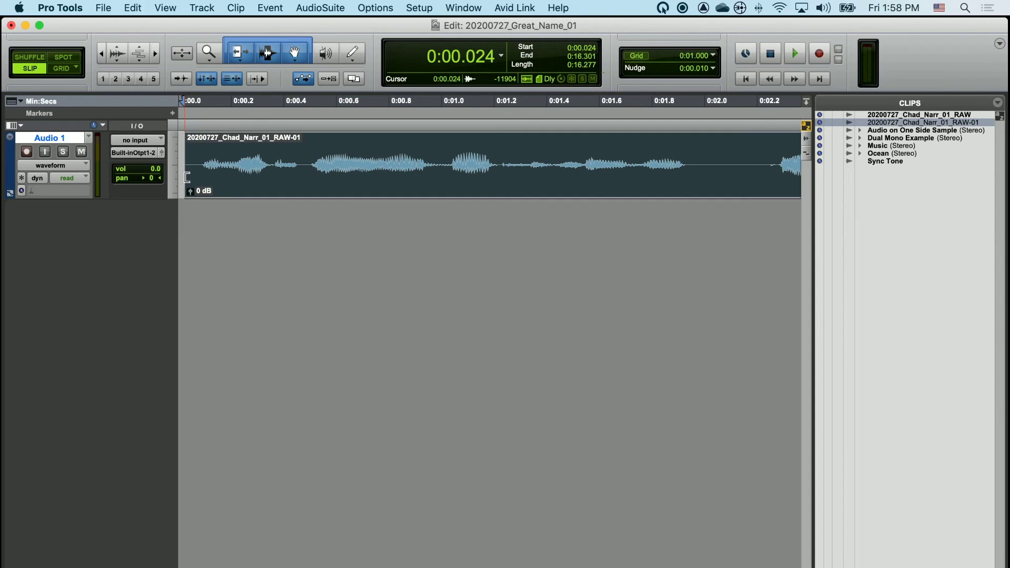
{"action": "left_click_drag", "start_coordinate": [186, 177], "coordinate": [181, 177]}
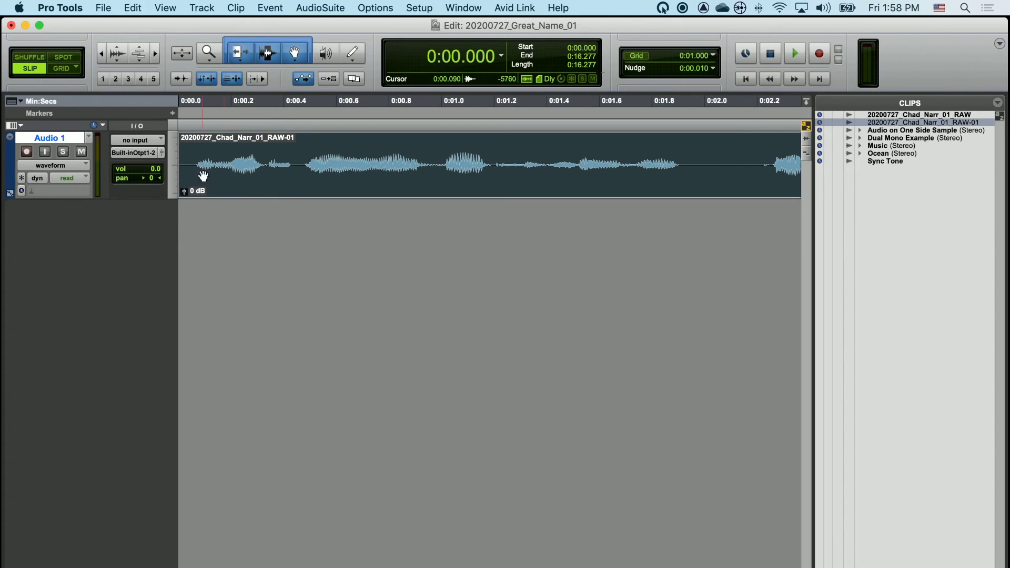
Rename the audio track with the narrator's first name followed by "Narr"
{"action": "double_click", "coordinate": [72, 140]}
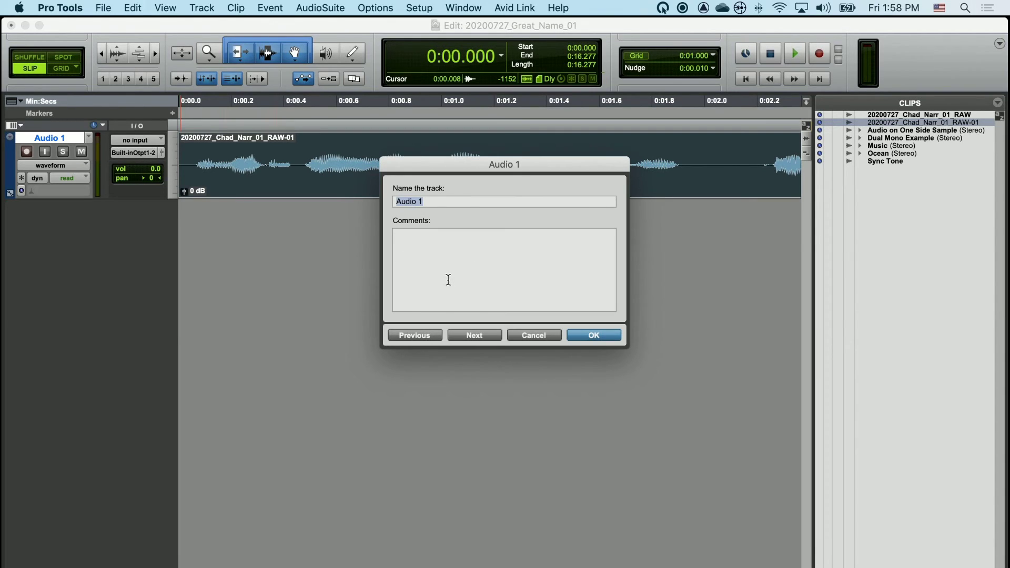
{"action": "double_click", "coordinate": [433, 202]}
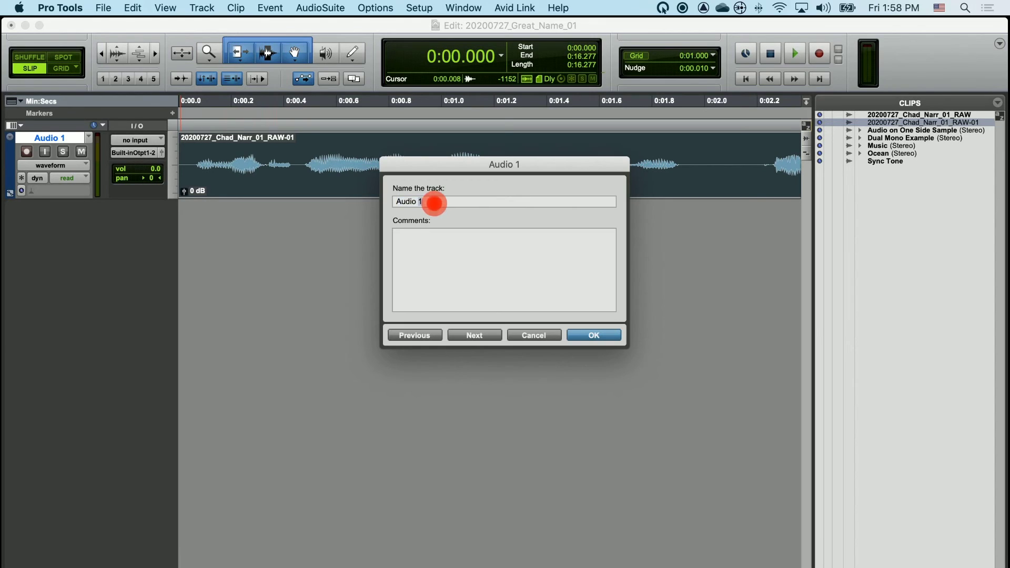
{"action": "key", "text": "BackSpace"}
{"action": "key", "text": "BackSpace"}
{"action": "key", "text": "BackSpace"}
{"action": "key", "text": "BackSpace"}
{"action": "key", "text": "BackSpace"}
{"action": "key", "text": "BackSpace"}
{"action": "key", "text": "BackSpace"}
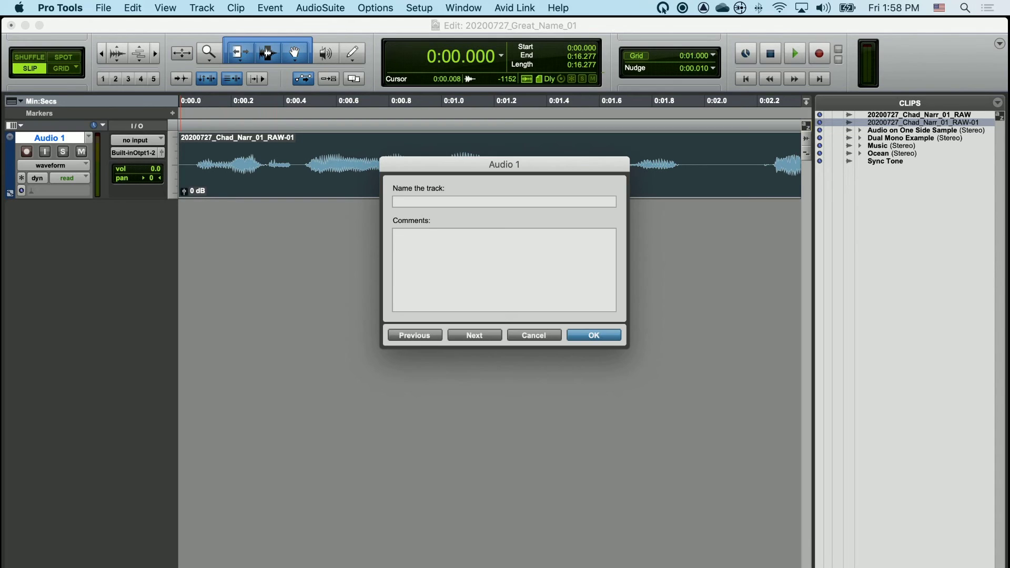
{"action": "type", "text": "Chad Narr"}
{"action": "left_click", "coordinate": [596, 336]}
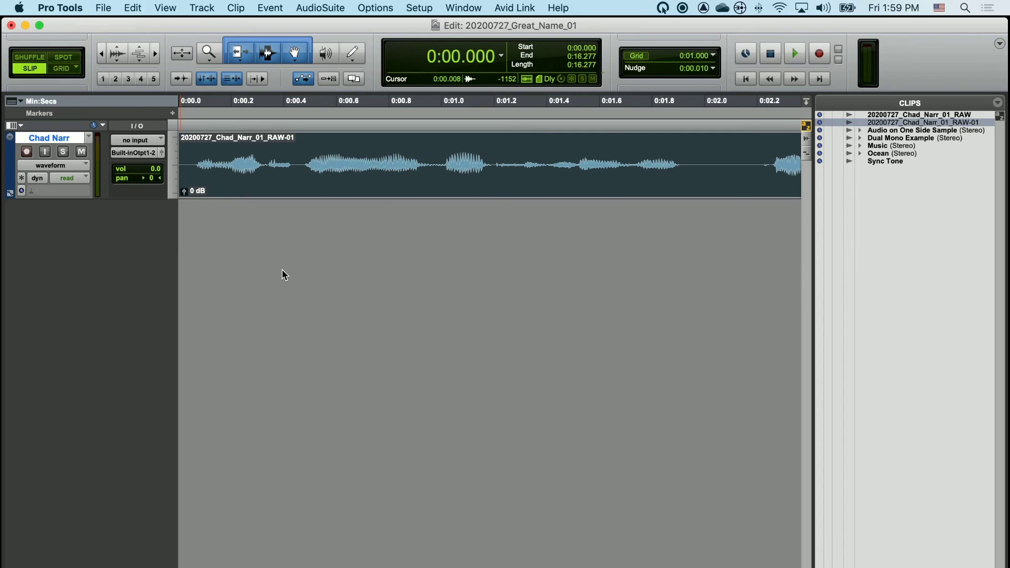
Play the narration track briefly in solo, and switch its solo off again
{"action": "left_click", "coordinate": [65, 157]}
{"action": "key", "text": "space"}
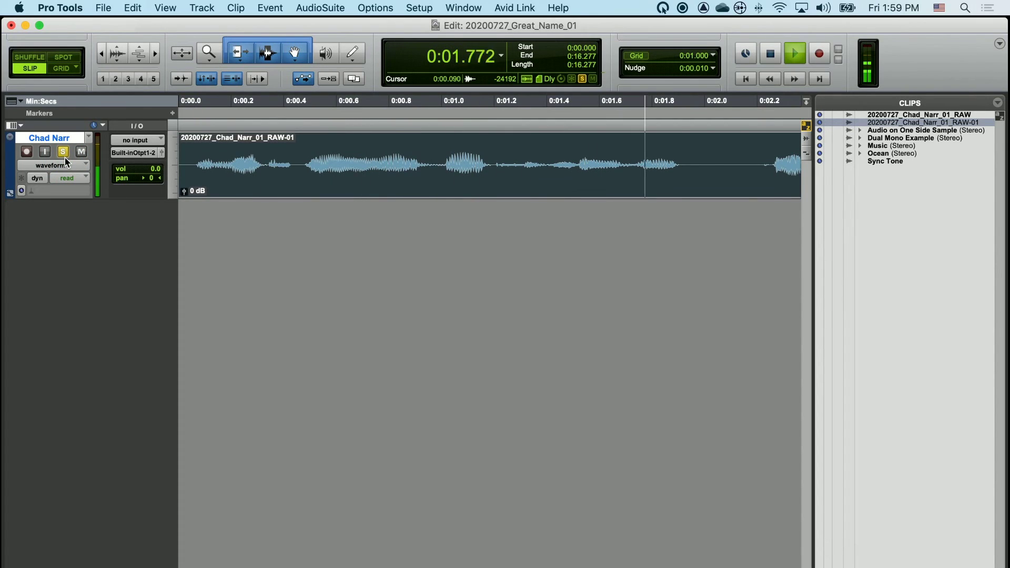
{"action": "key", "text": "space"}
{"action": "left_click", "coordinate": [63, 154]}
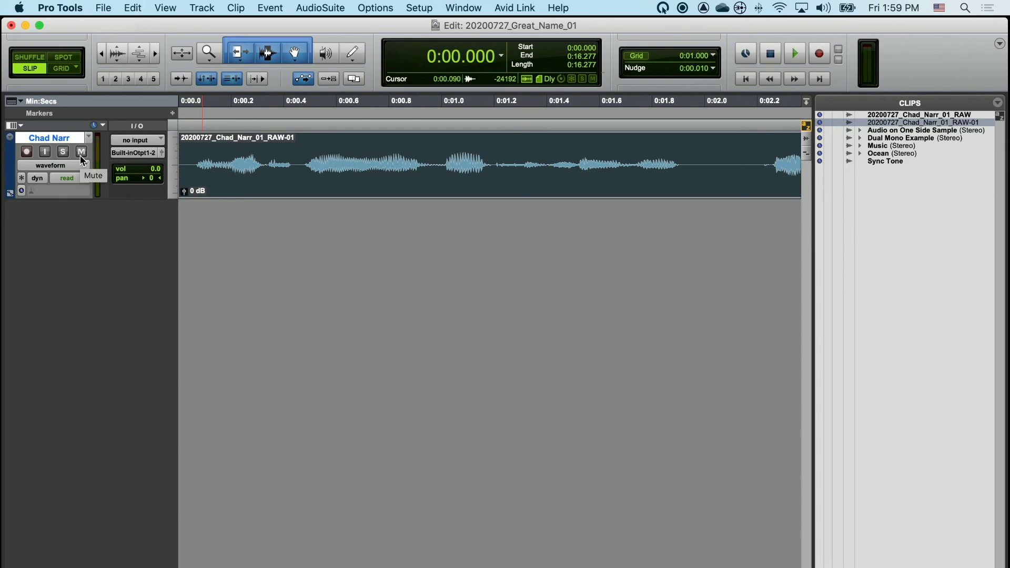
Play the narration track briefly while it is muted, and unmute it again
{"action": "left_click", "coordinate": [81, 152]}
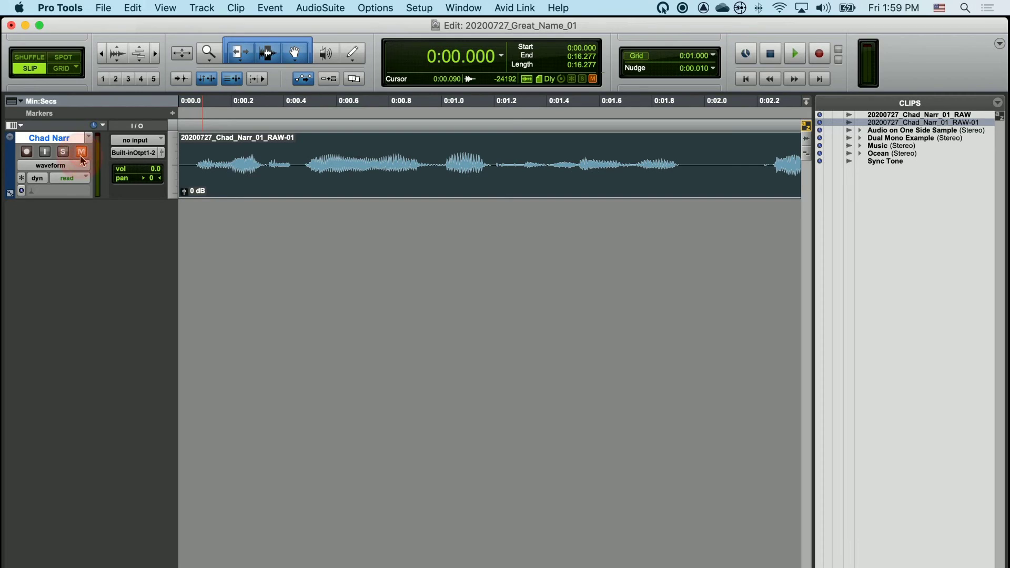
{"action": "key", "text": "space"}
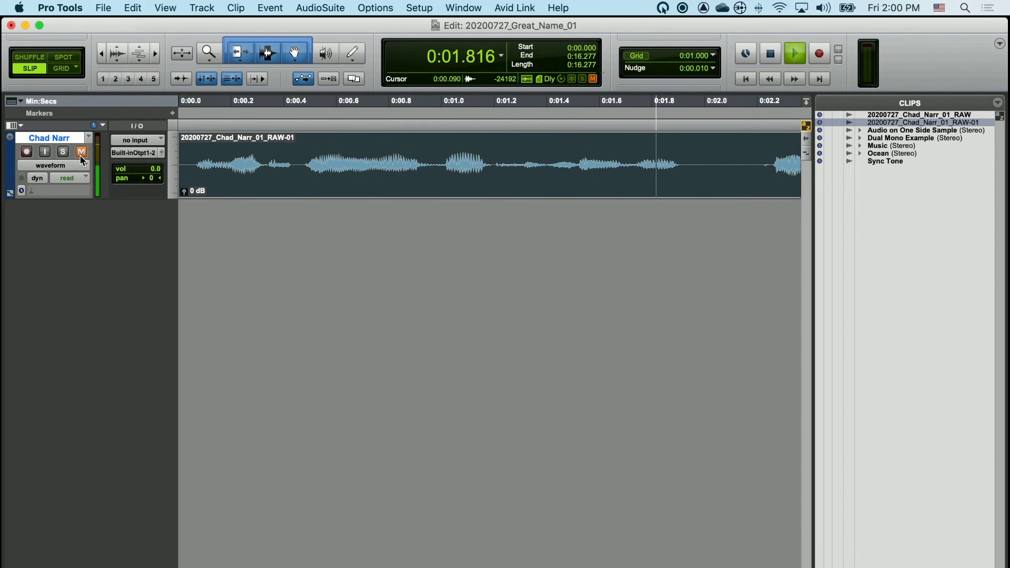
{"action": "key", "text": "space"}
{"action": "left_click", "coordinate": [81, 152]}
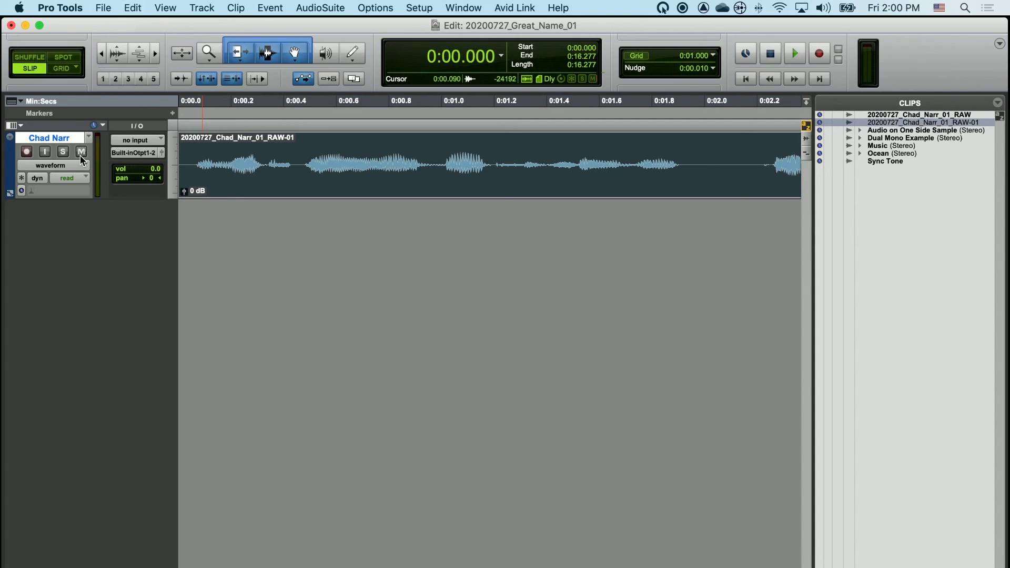
Fit the whole clip in view, set the narration track's volume to -3.3, and raise it to +4.8 during playback
{"action": "key", "text": "alt+a"}
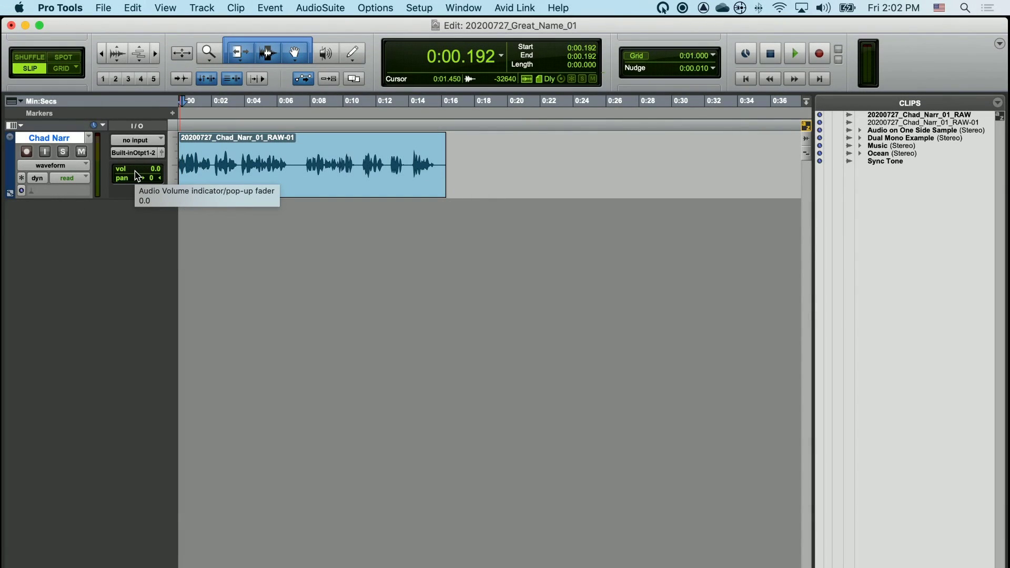
{"action": "left_click", "coordinate": [136, 173]}
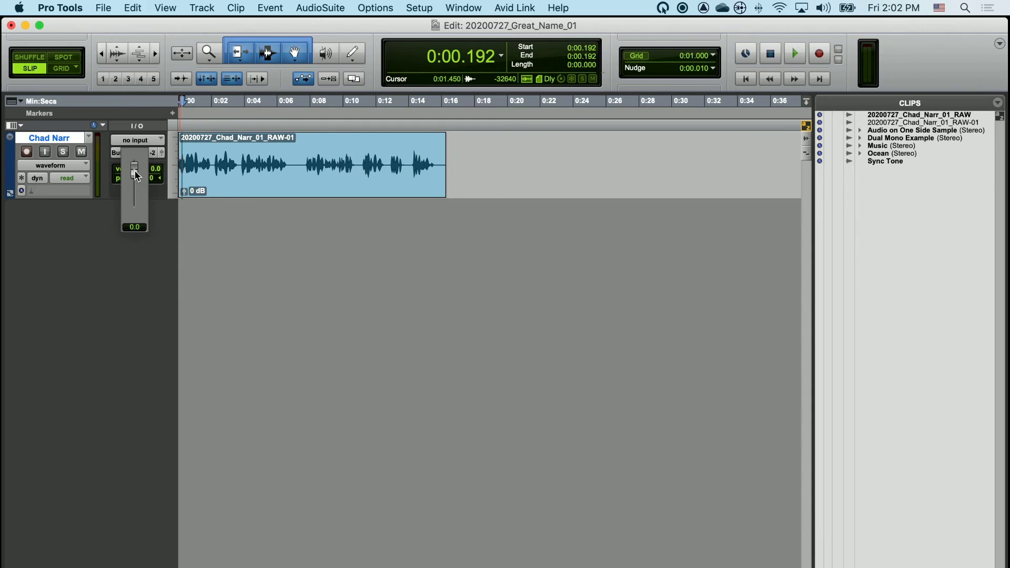
{"action": "left_click_drag", "start_coordinate": [135, 173], "coordinate": [140, 175]}
{"action": "key", "text": "space"}
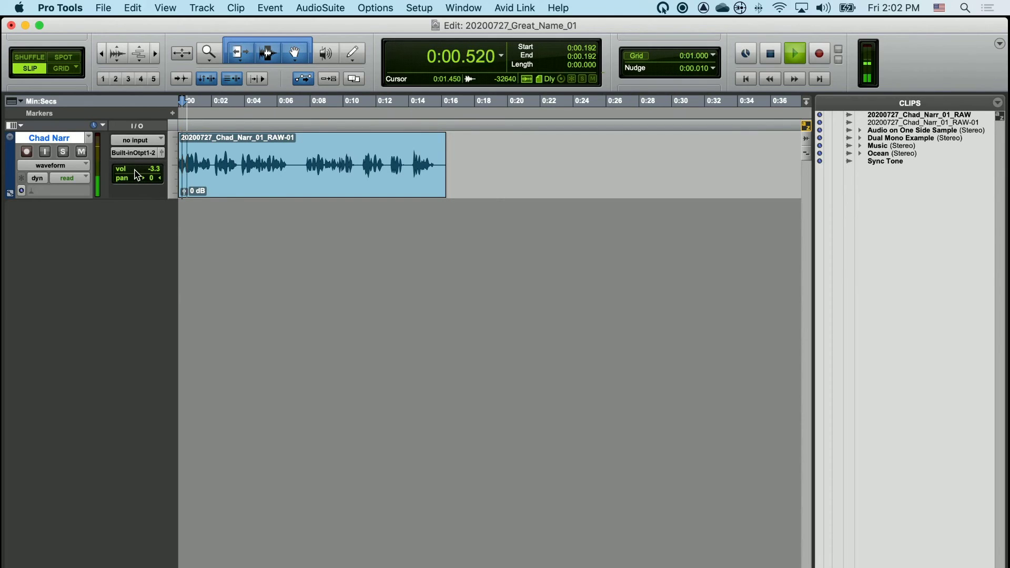
{"action": "left_click", "coordinate": [136, 172]}
{"action": "mouse_move", "coordinate": [135, 172]}
{"action": "left_mouse_down"}
{"action": "mouse_move", "coordinate": [137, 198]}
{"action": "mouse_move", "coordinate": [135, 159]}
{"action": "left_mouse_up"}
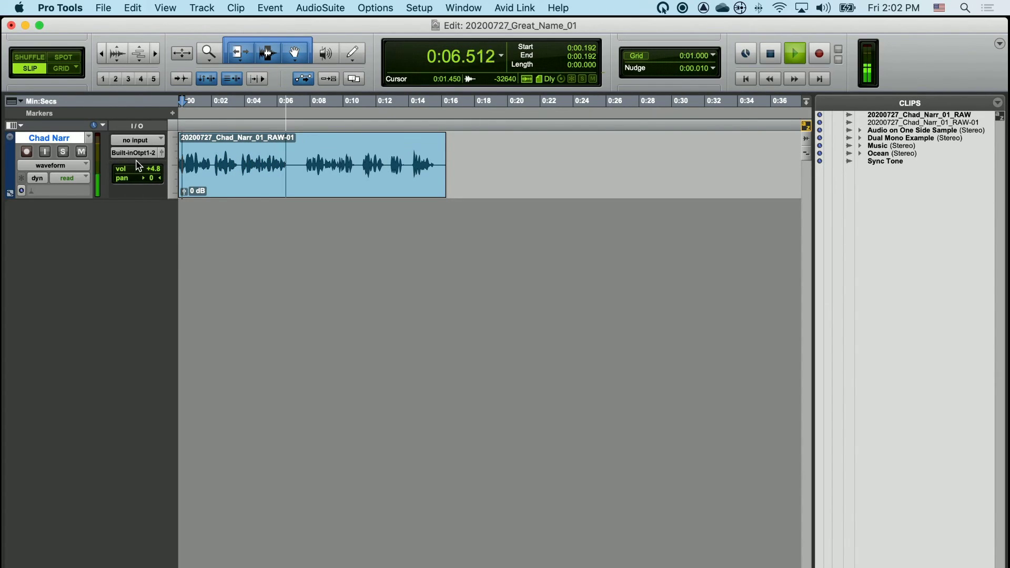
{"action": "key", "text": "space"}
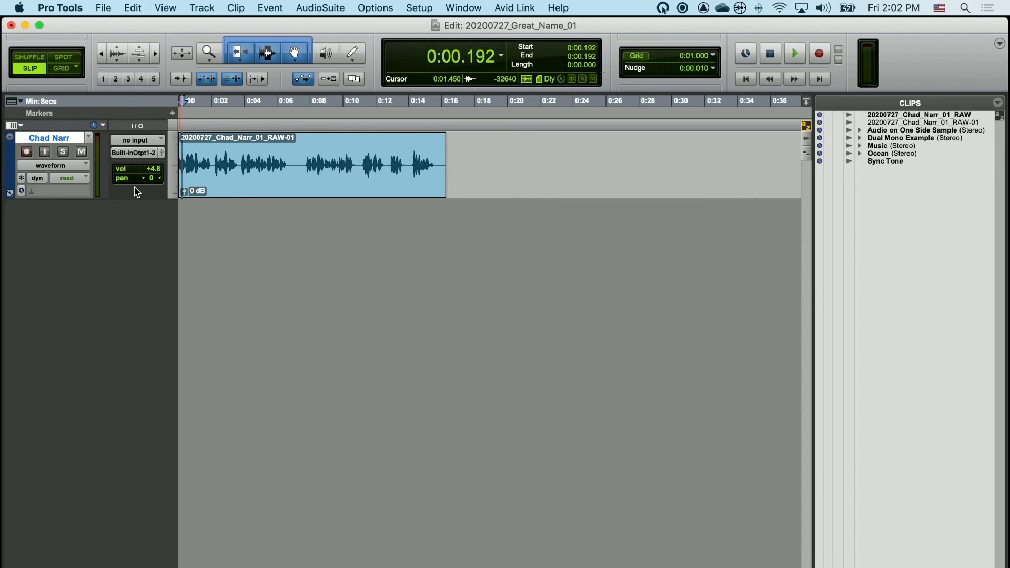
Pan the narration track fully right to 100 during playback, and reset the pan to center
{"action": "key", "text": "space"}
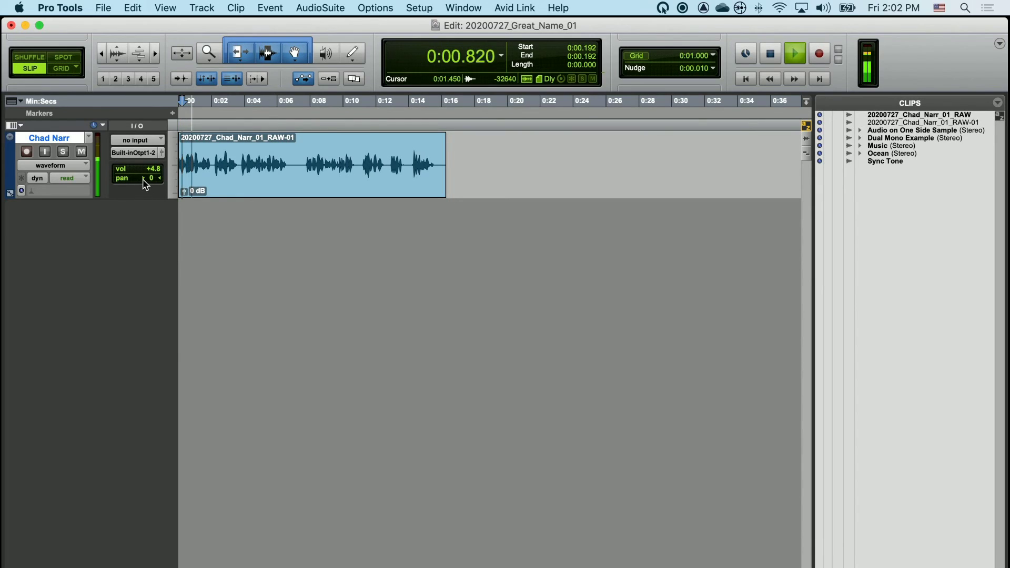
{"action": "left_click", "coordinate": [148, 179]}
{"action": "left_click_drag", "start_coordinate": [148, 180], "coordinate": [181, 184]}
{"action": "key", "text": "space"}
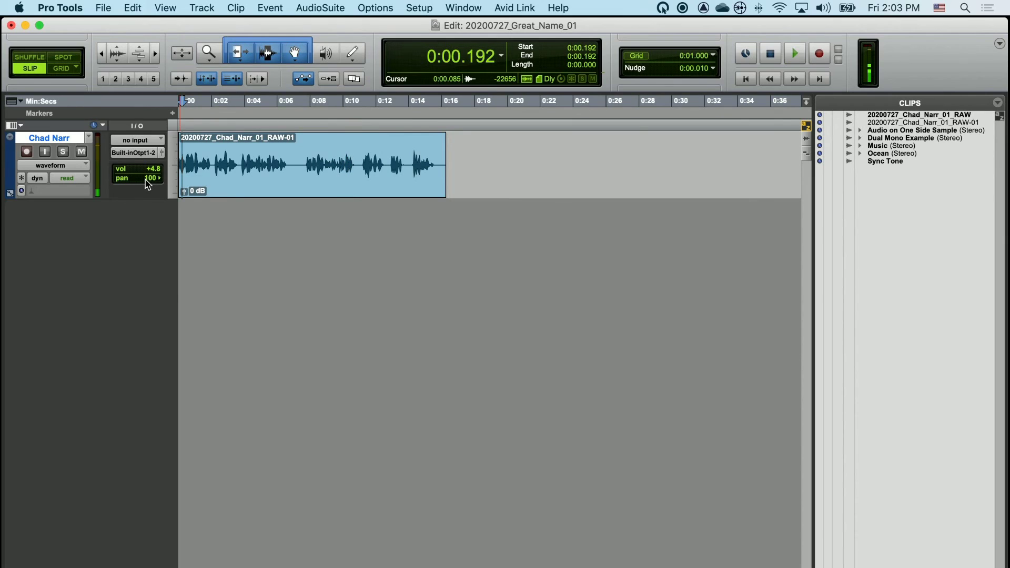
{"action": "left_click", "coordinate": [141, 182], "text": "alt"}
Play the narration and watch the track's level meter
{"action": "key", "text": "space"}
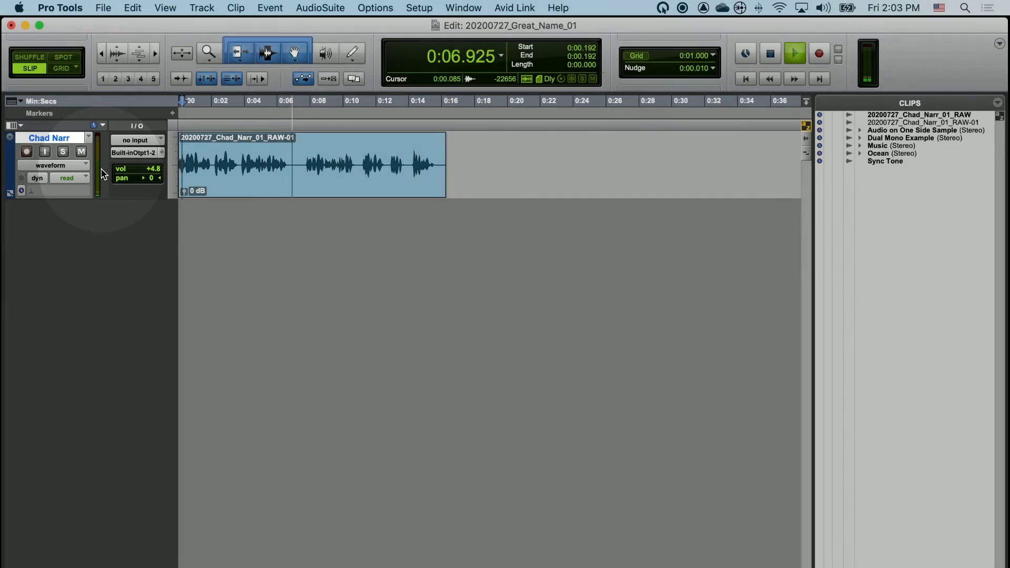
{"action": "key", "text": "space"}
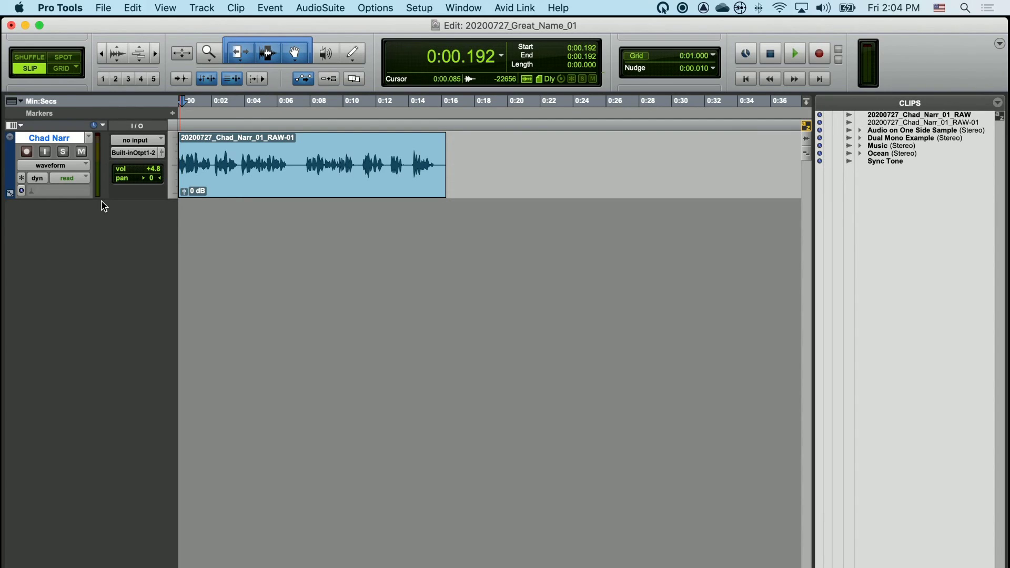
{"action": "left_click", "coordinate": [134, 175]}
Stretch the narration track's height freehand, and return it to the medium size
{"action": "left_click_drag", "start_coordinate": [50, 199], "coordinate": [59, 254]}
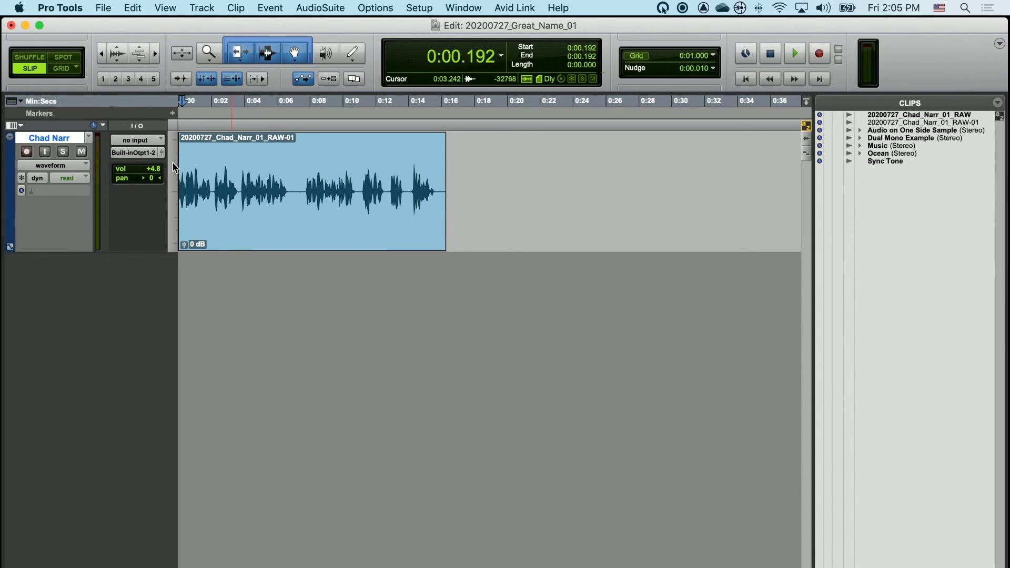
{"action": "left_click", "coordinate": [171, 193]}
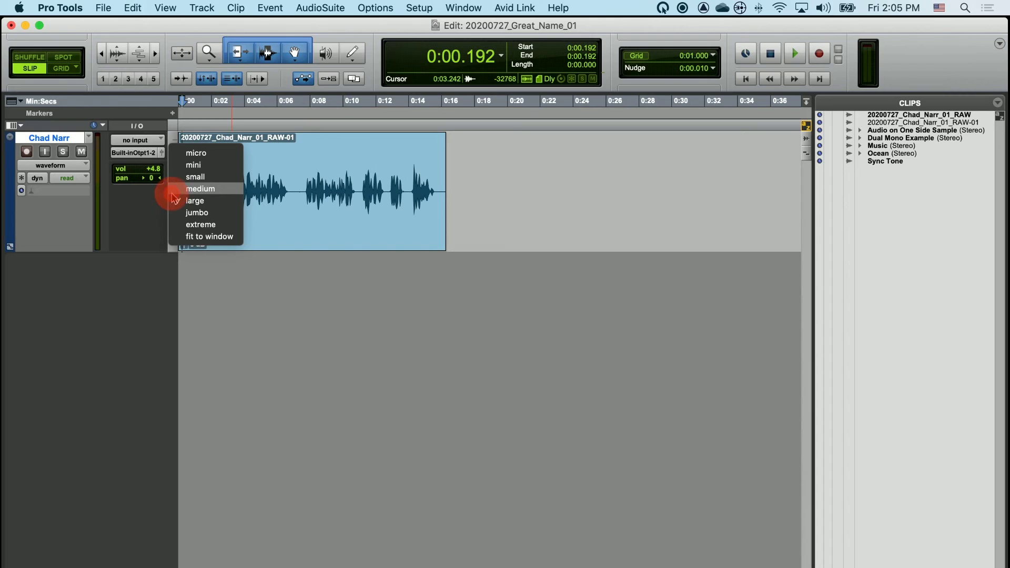
{"action": "left_click", "coordinate": [210, 189]}
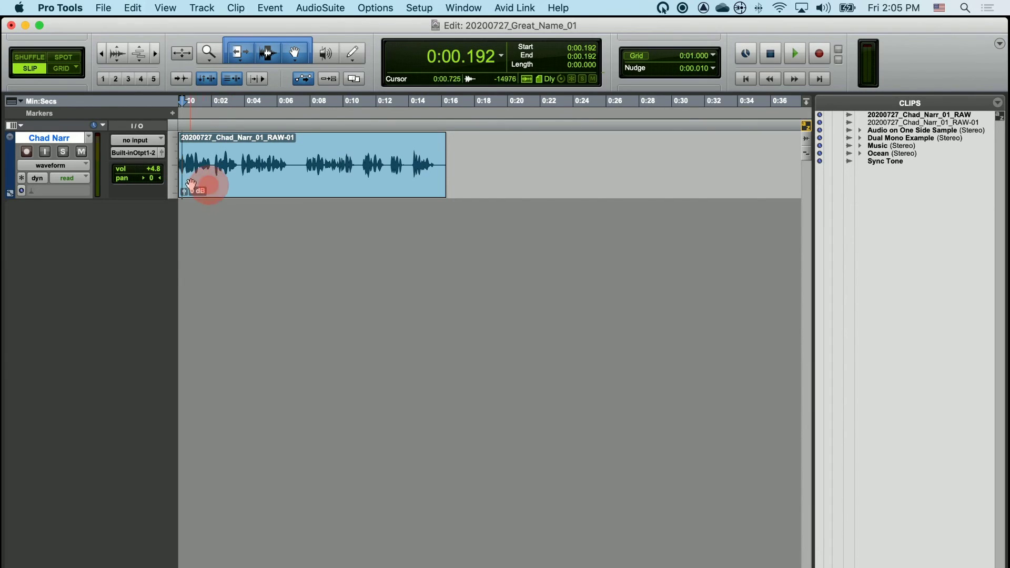
Try a much taller preset height for the narration track, and settle on a smaller one still above medium
{"action": "left_click", "coordinate": [175, 167]}
{"action": "left_click", "coordinate": [198, 197]}
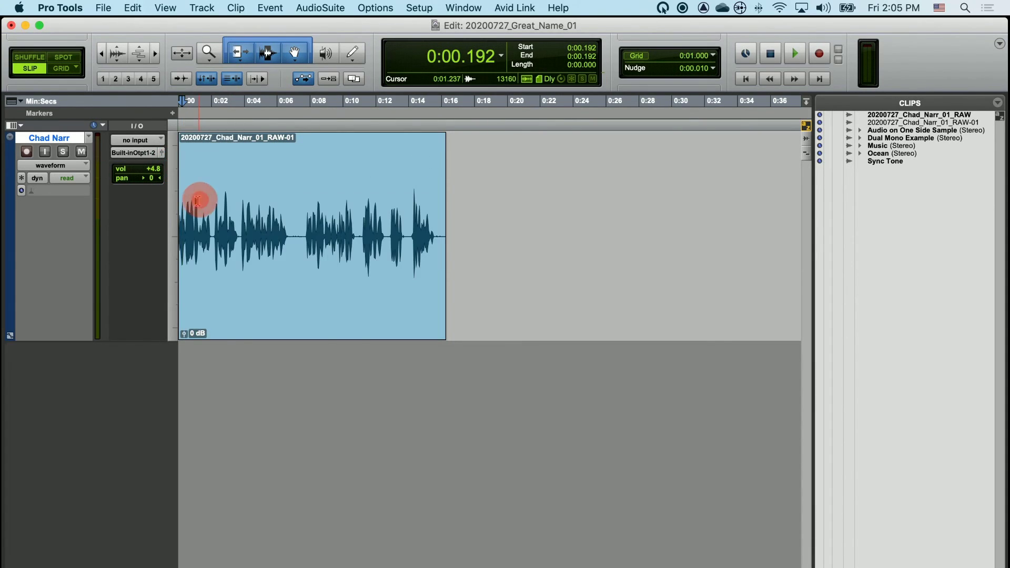
{"action": "left_click", "coordinate": [173, 184]}
{"action": "left_click", "coordinate": [199, 178]}
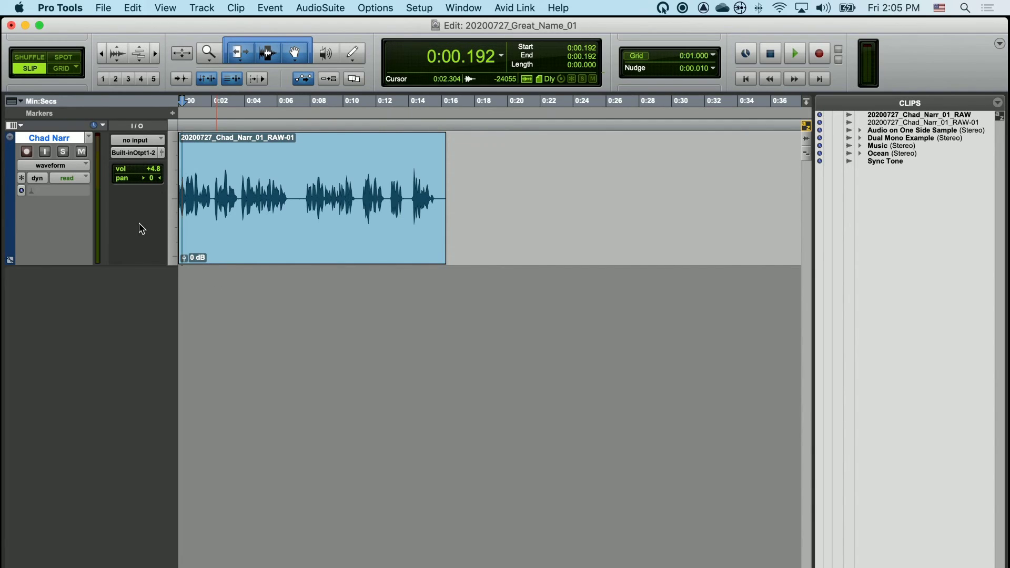
Change the narration track's color to bright green in the color palette, and close the palette
{"action": "double_click", "coordinate": [11, 201]}
{"action": "left_click", "coordinate": [274, 382]}
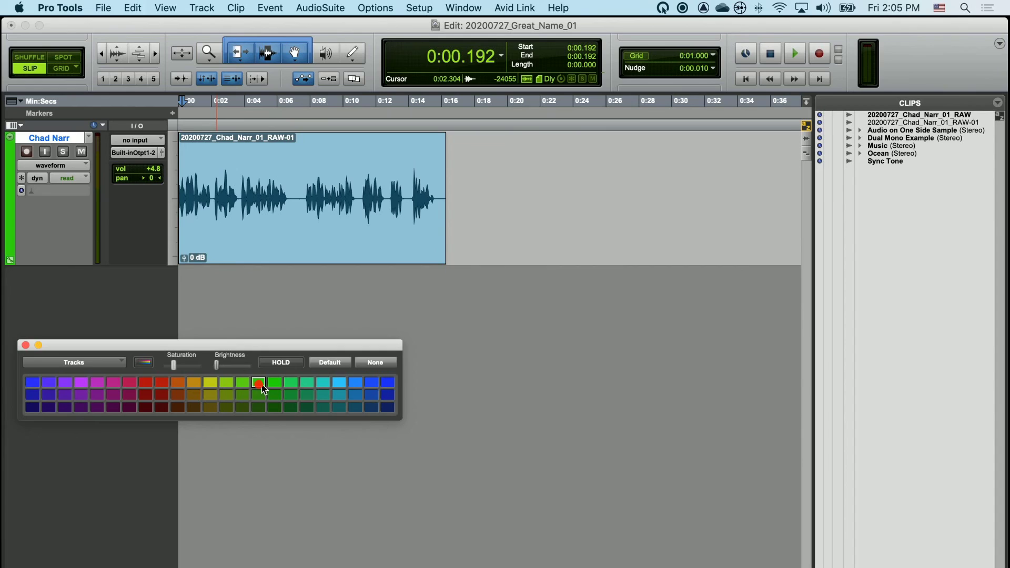
{"action": "left_click", "coordinate": [25, 345]}
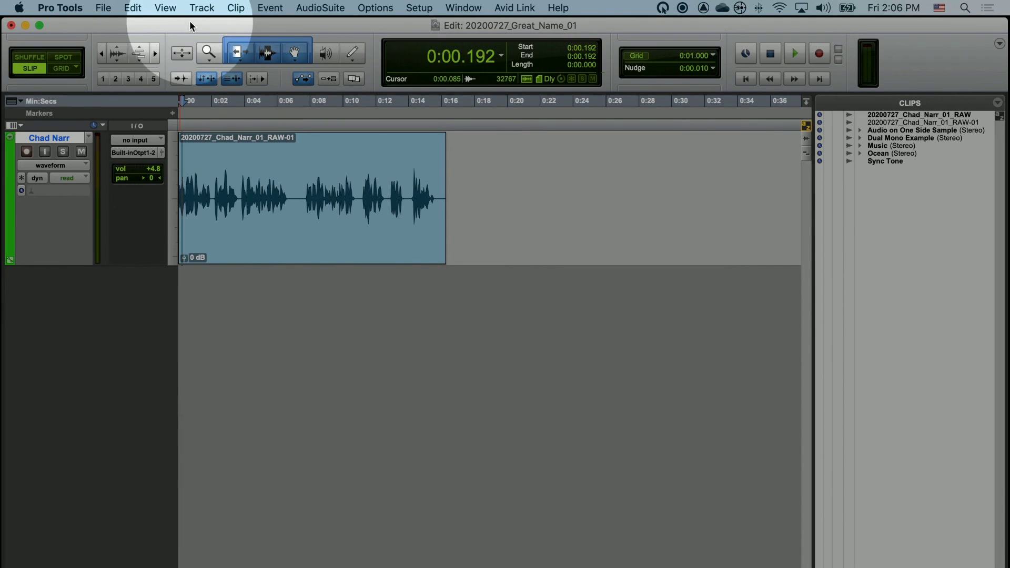
Create one new stereo audio track below the narration track
{"action": "left_click", "coordinate": [198, 10]}
{"action": "left_click", "coordinate": [211, 20]}
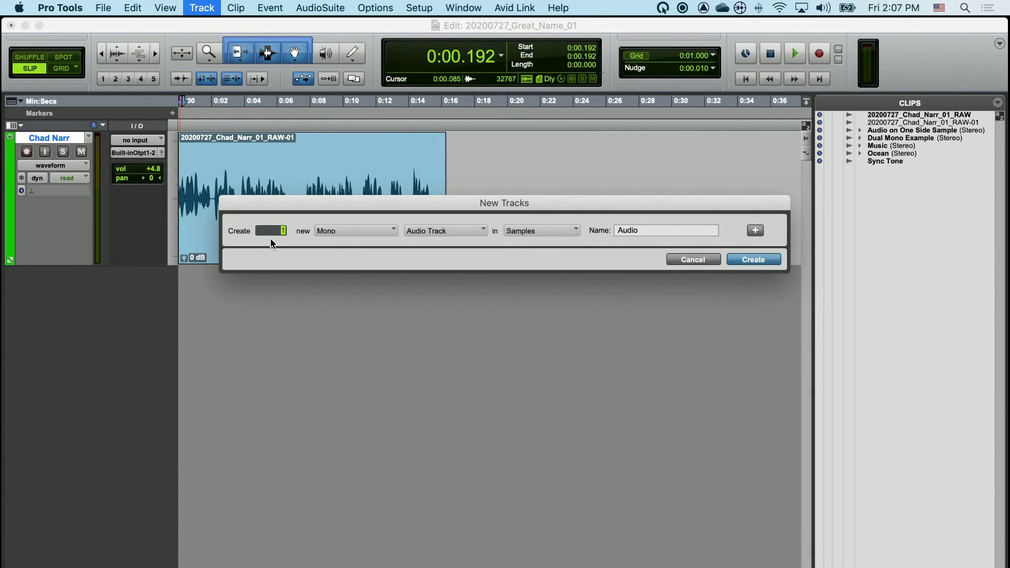
{"action": "left_click", "coordinate": [353, 241]}
{"action": "left_click", "coordinate": [350, 248]}
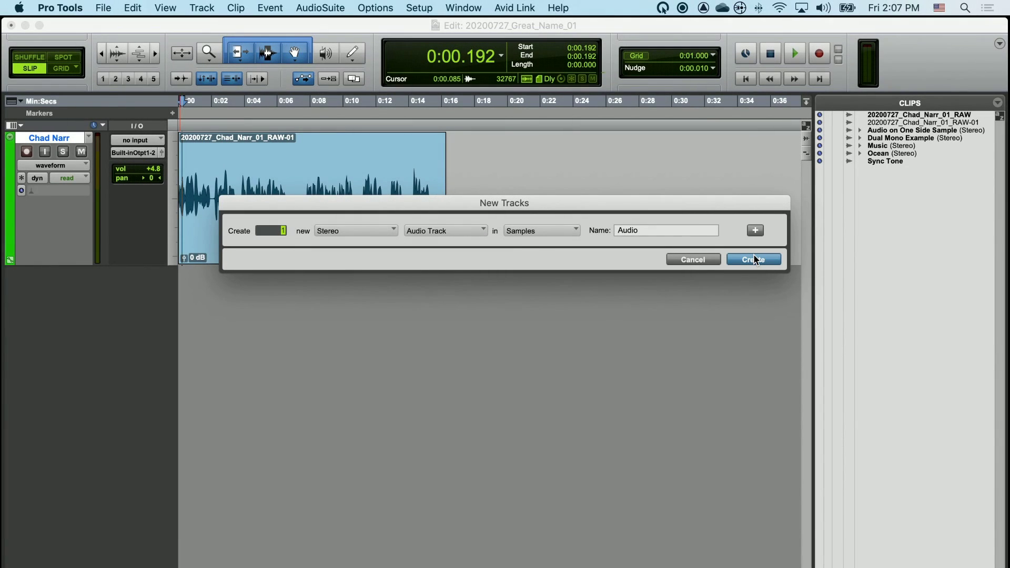
{"action": "left_click", "coordinate": [754, 259]}
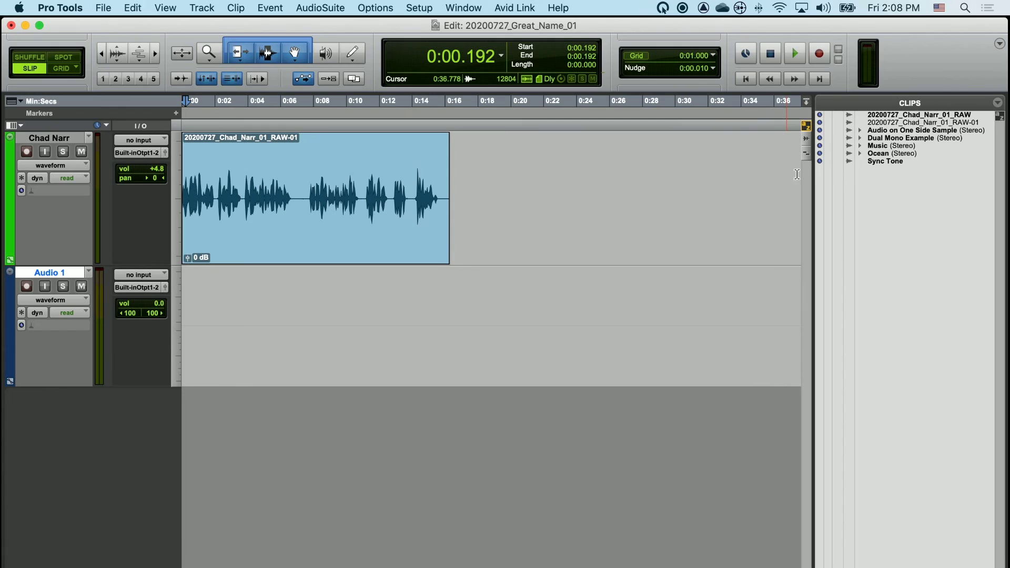
Place the Music stereo clip on the new stereo track, starting at about 0:16.5, just after the narration ends
{"action": "left_click", "coordinate": [870, 146]}
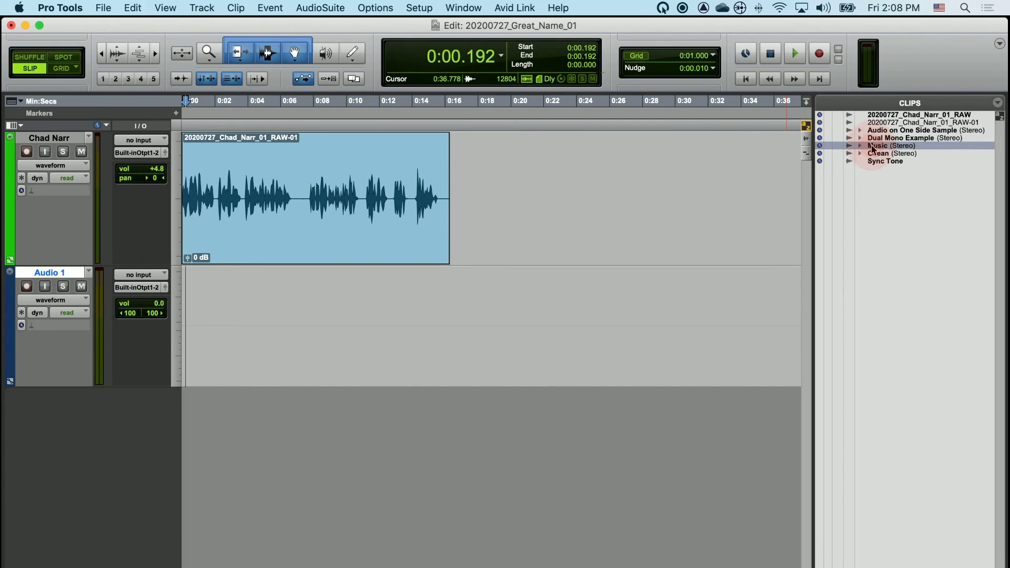
{"action": "left_click_drag", "start_coordinate": [870, 146], "coordinate": [454, 338]}
{"action": "left_click_drag", "start_coordinate": [454, 339], "coordinate": [454, 339]}
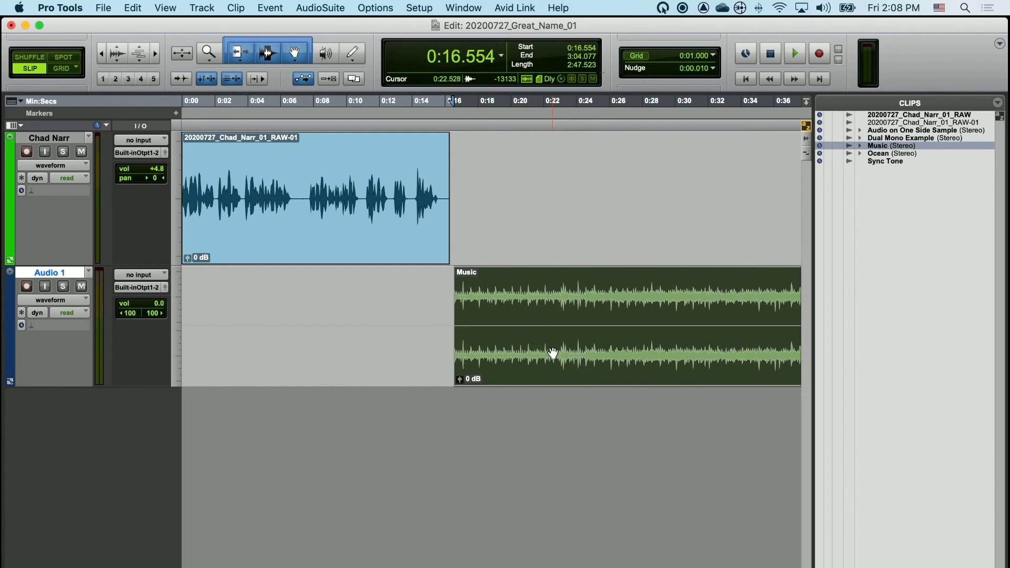
Delete the Music clip and the narration clip from their tracks, leaving both tracks empty
{"action": "left_click_drag", "start_coordinate": [233, 171], "coordinate": [378, 166]}
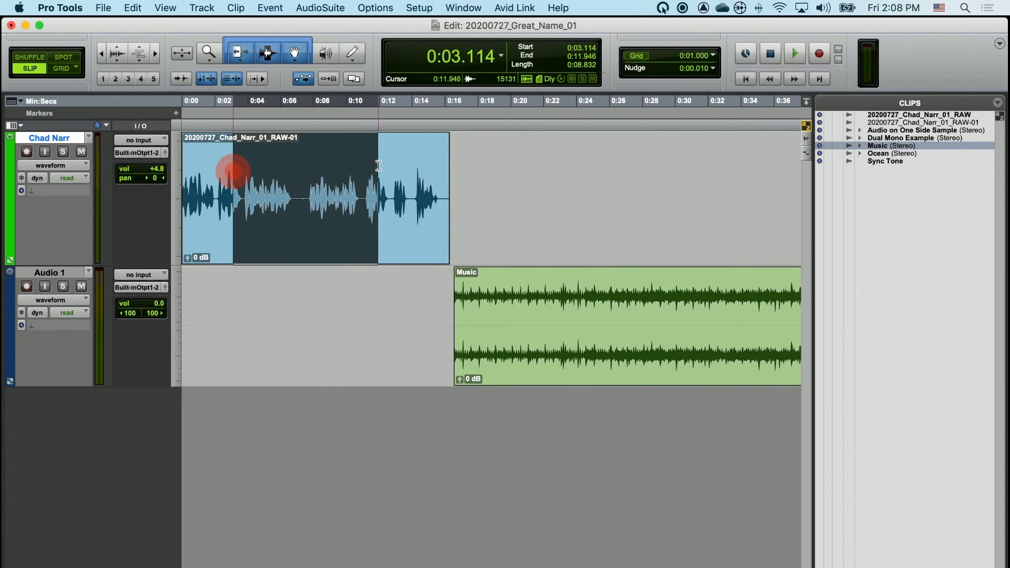
{"action": "key", "text": "alt+a"}
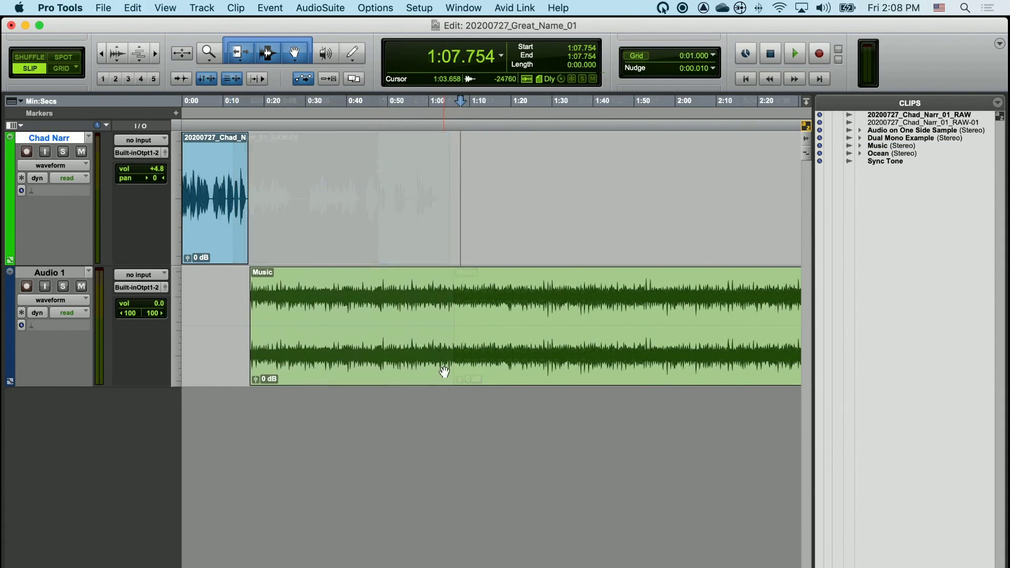
{"action": "left_click", "coordinate": [444, 367]}
{"action": "key", "text": "Delete"}
{"action": "left_click", "coordinate": [227, 248]}
{"action": "key", "text": "Delete"}
Try to place the mono narration clip on the stereo track and the stereo Dual Mono Example clip on the mono track
{"action": "left_click_drag", "start_coordinate": [898, 125], "coordinate": [399, 315]}
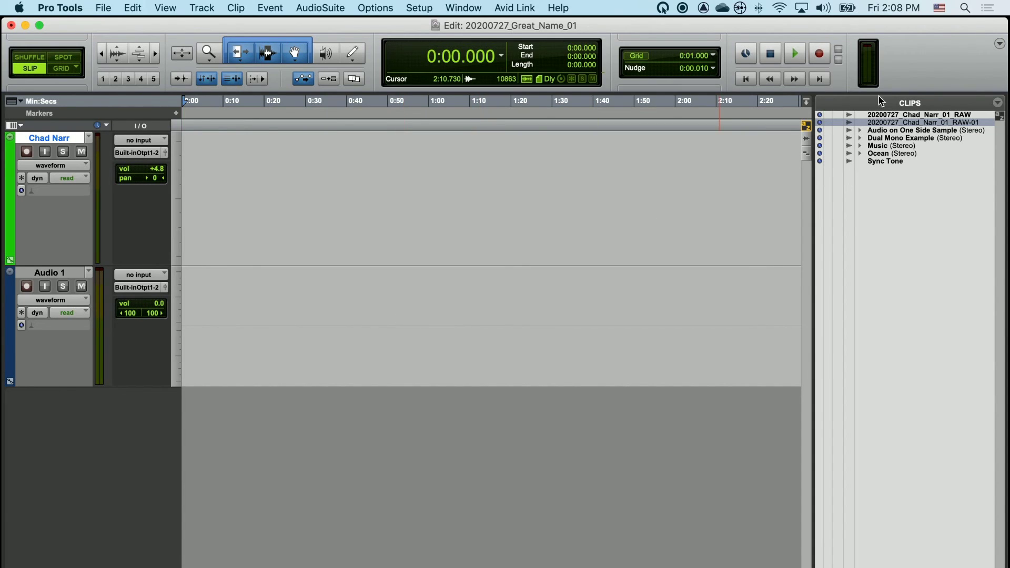
{"action": "left_click", "coordinate": [898, 138]}
{"action": "left_click_drag", "start_coordinate": [898, 141], "coordinate": [424, 185]}
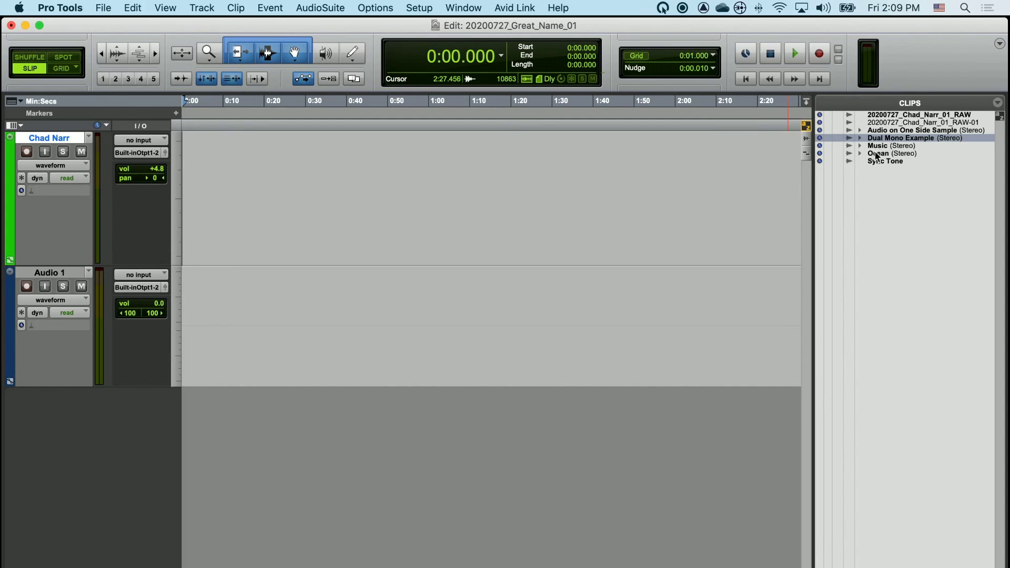
Place the narration RAW-01 clip on the mono track at about 0:53, and the Music clip on the stereo track
{"action": "left_click", "coordinate": [892, 123]}
{"action": "left_click_drag", "start_coordinate": [893, 126], "coordinate": [401, 191]}
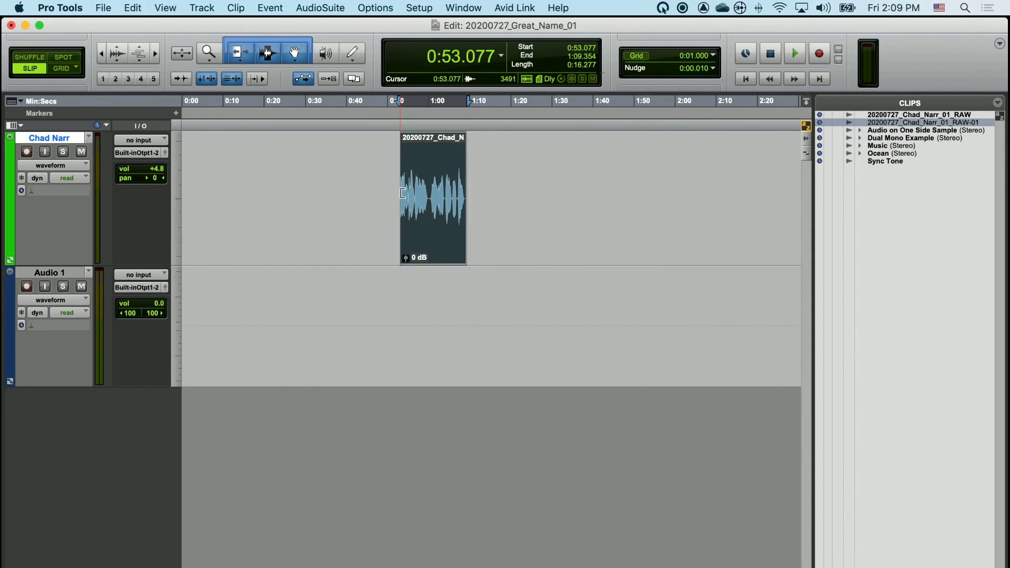
{"action": "left_click_drag", "start_coordinate": [884, 146], "coordinate": [527, 330]}
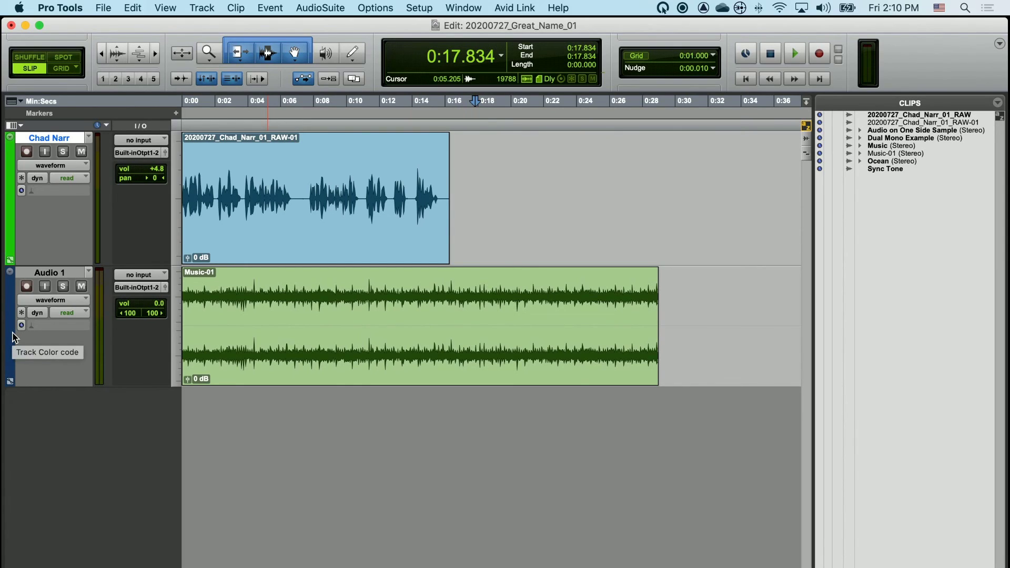
Delete the stereo Audio 1 track and the mono narration track together with their active clips
{"action": "left_click_drag", "start_coordinate": [14, 350], "coordinate": [9, 177]}
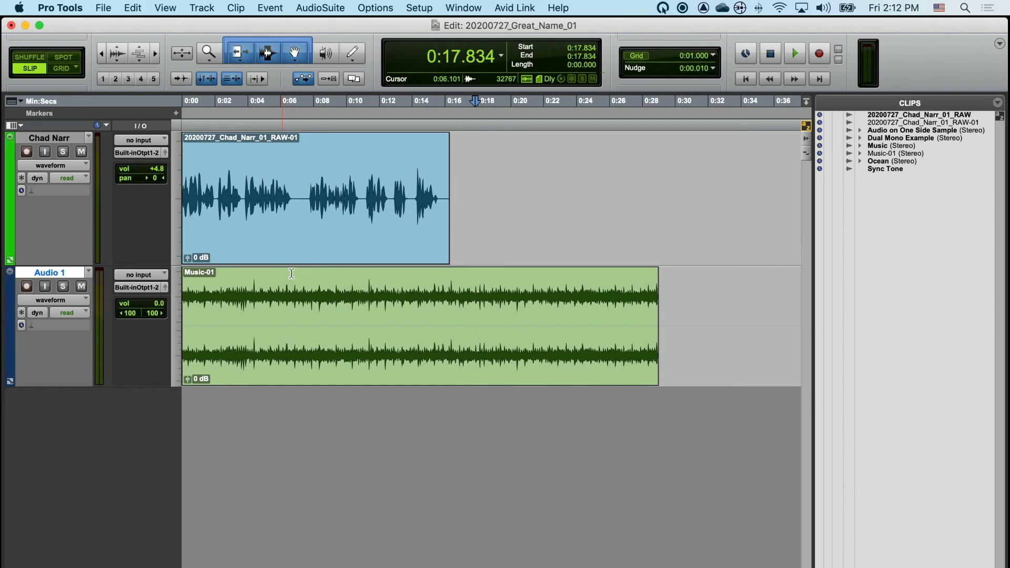
{"action": "right_click", "coordinate": [48, 275]}
{"action": "left_click", "coordinate": [89, 491]}
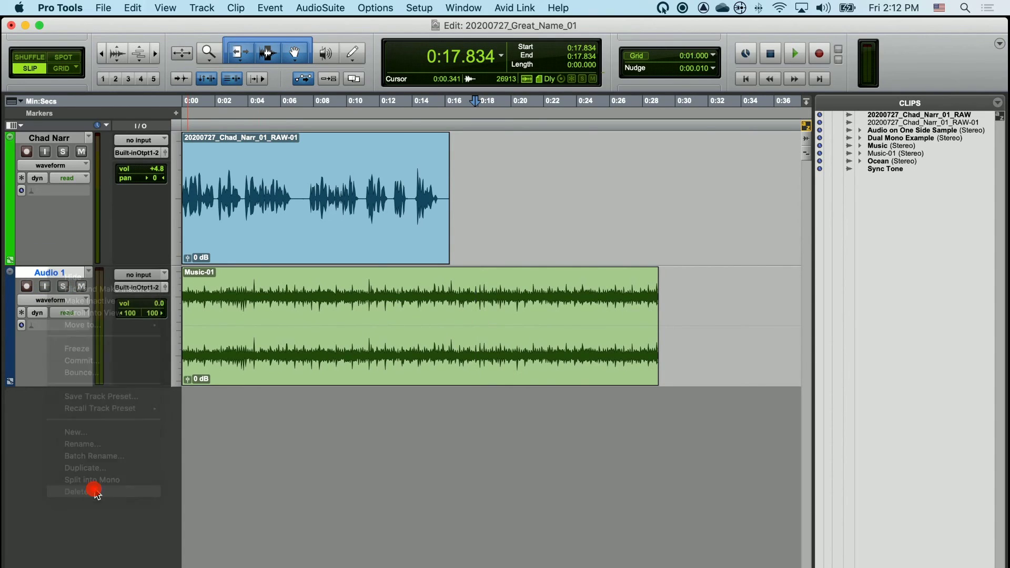
{"action": "left_click", "coordinate": [615, 280]}
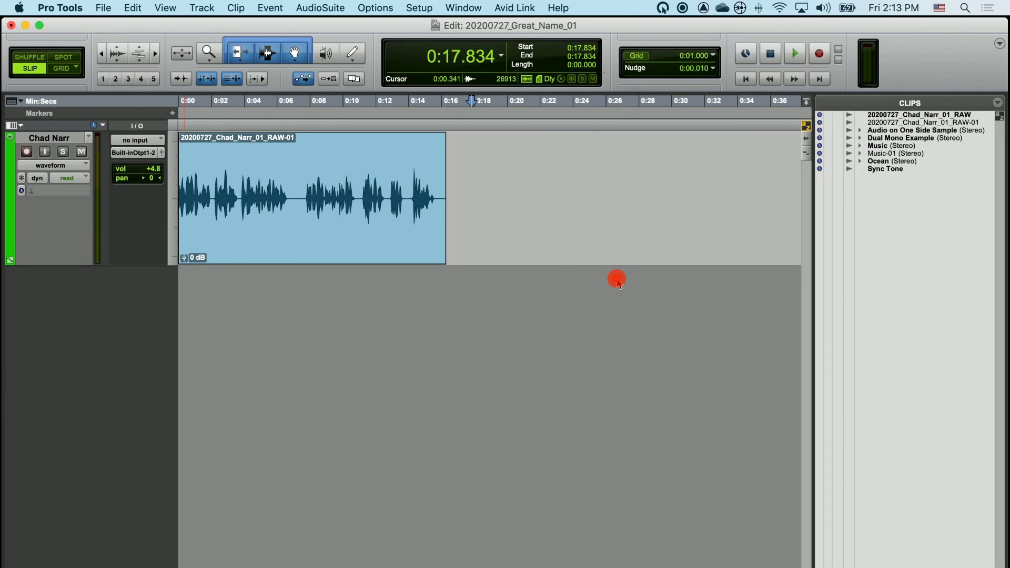
{"action": "right_click", "coordinate": [51, 140]}
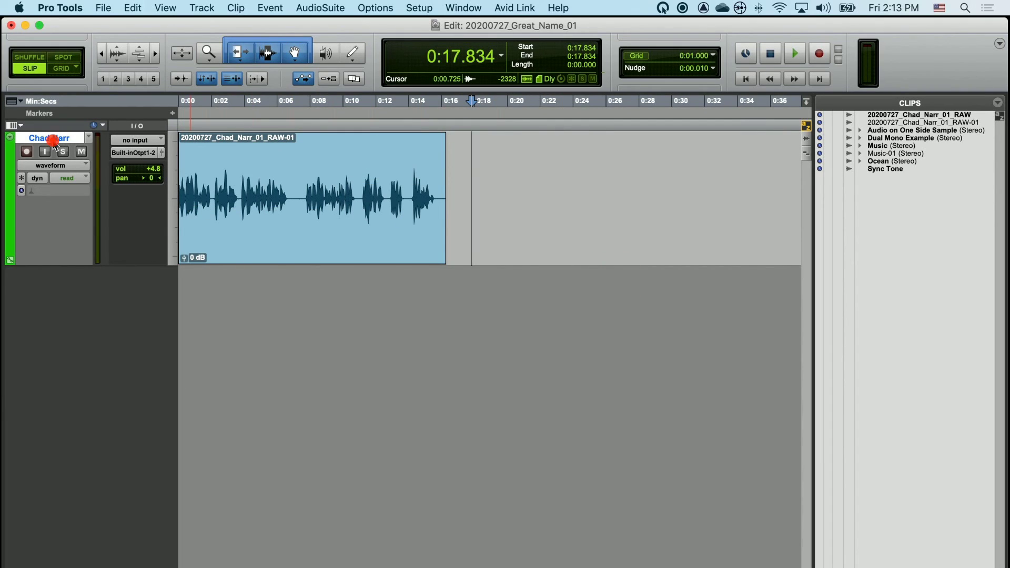
{"action": "left_click", "coordinate": [101, 345]}
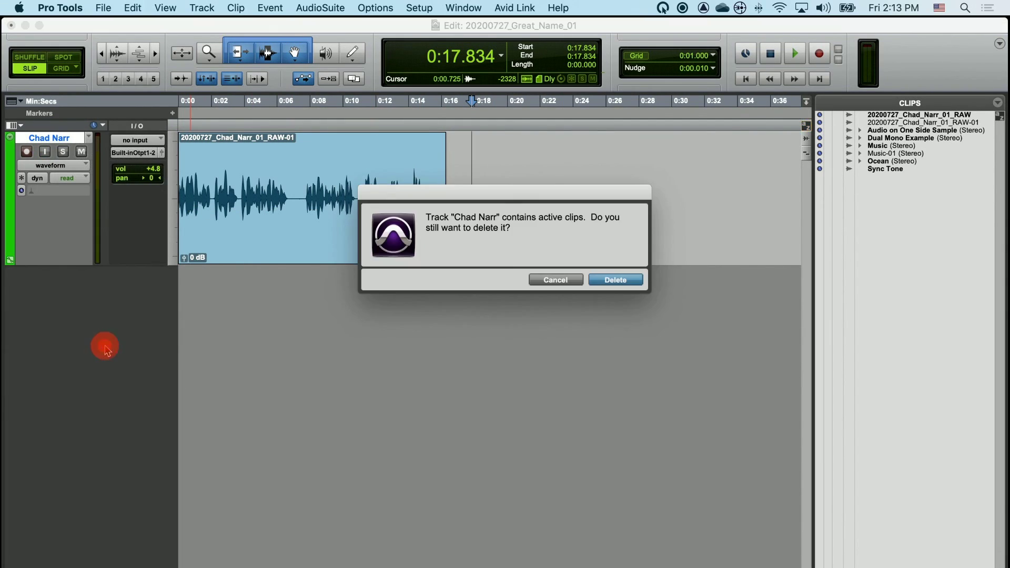
{"action": "left_click", "coordinate": [619, 284]}
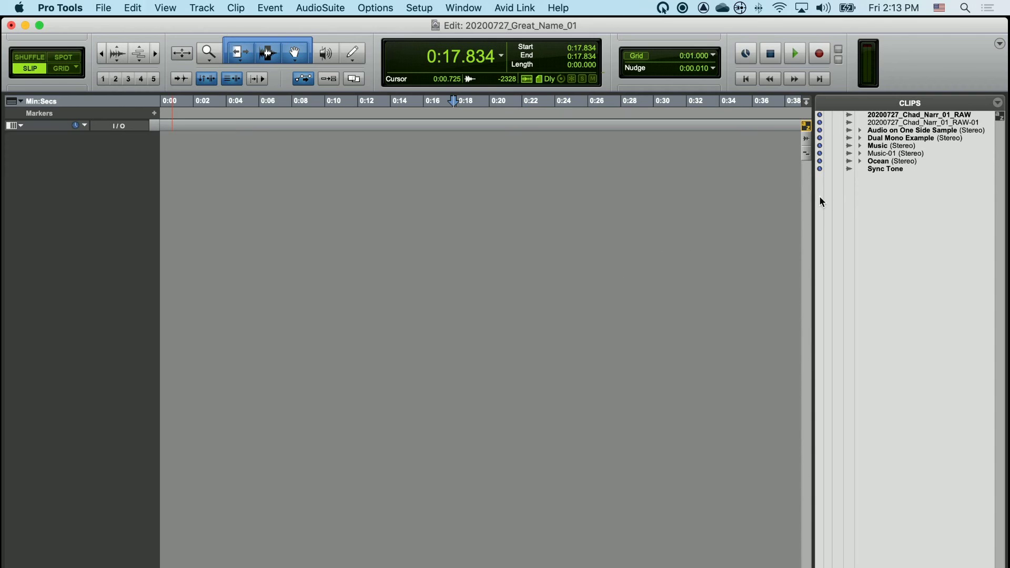
Create tracks directly from clips: a mono one from the narration RAW-01 clip at about 0:03.6 and a stereo one from Music at about 0:20.8
{"action": "left_click_drag", "start_coordinate": [911, 123], "coordinate": [218, 160]}
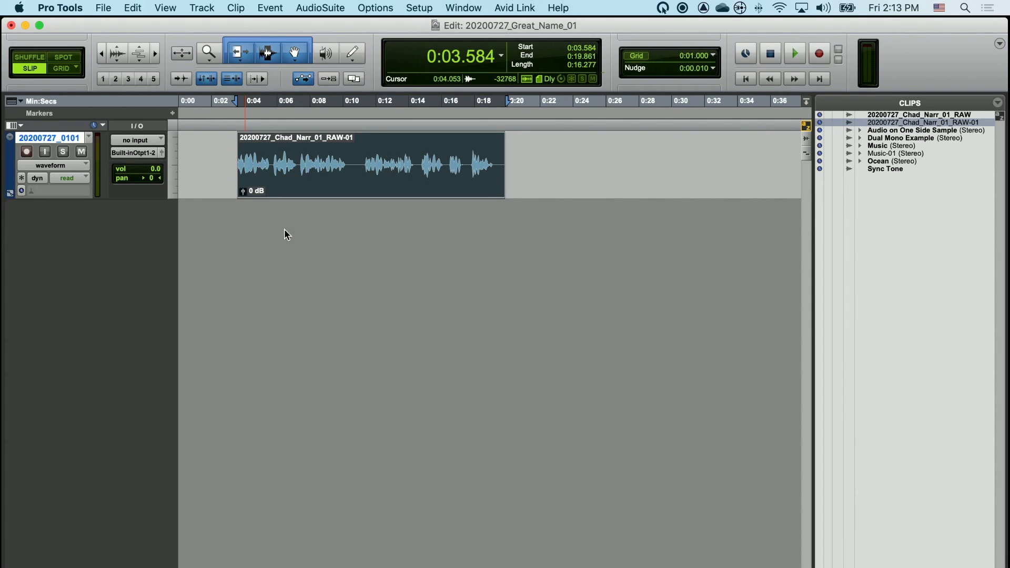
{"action": "left_click_drag", "start_coordinate": [880, 149], "coordinate": [520, 271]}
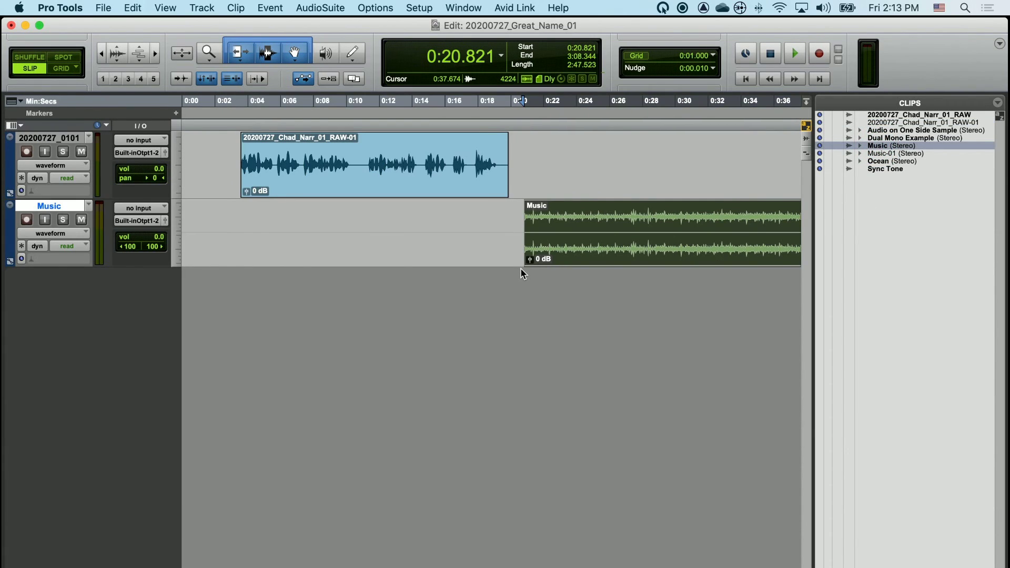
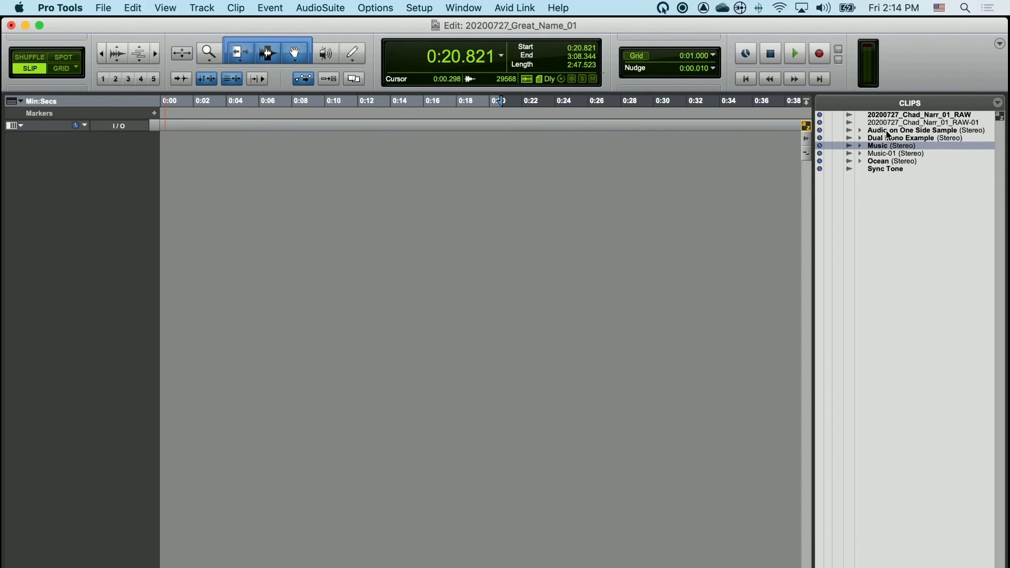
Create a stereo track from the Audio on One Side Sample clip, starting at about 0:09.4, and enlarge the track's height
{"action": "left_click_drag", "start_coordinate": [888, 135], "coordinate": [314, 179]}
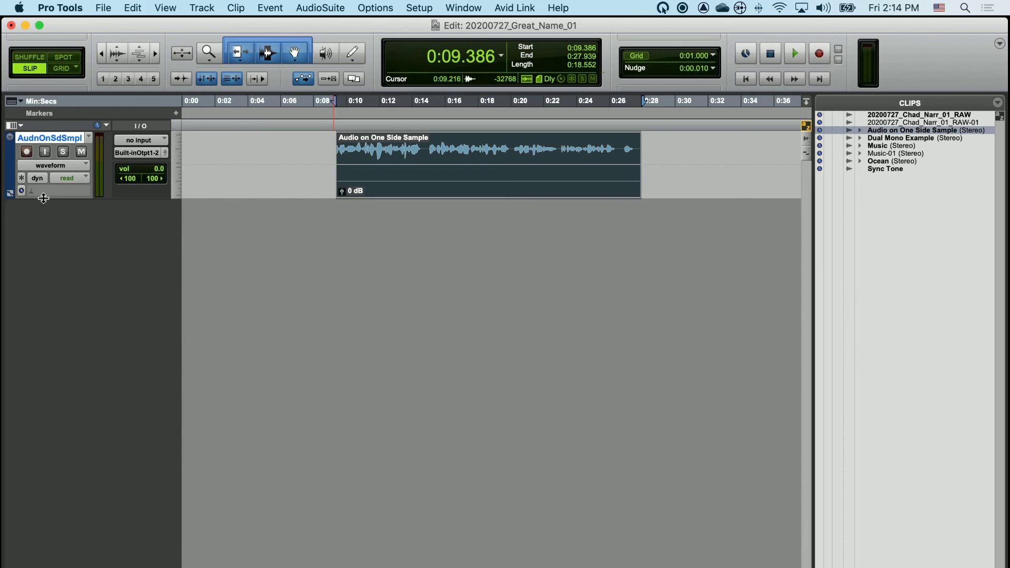
{"action": "left_click_drag", "start_coordinate": [44, 197], "coordinate": [55, 367]}
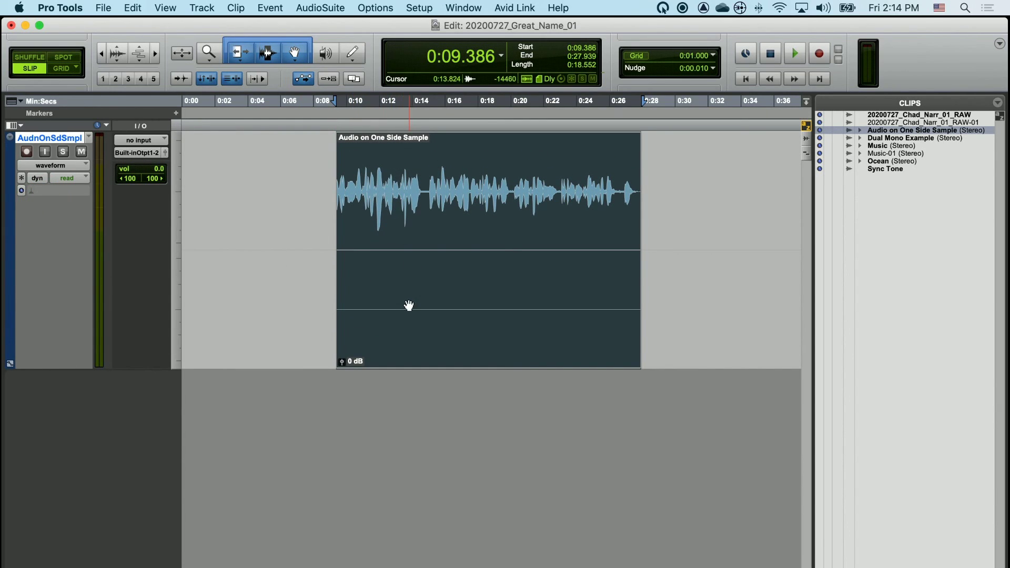
Play the Audio on One Side Sample clip to check its channel levels, and stop playback
{"action": "key", "text": "space"}
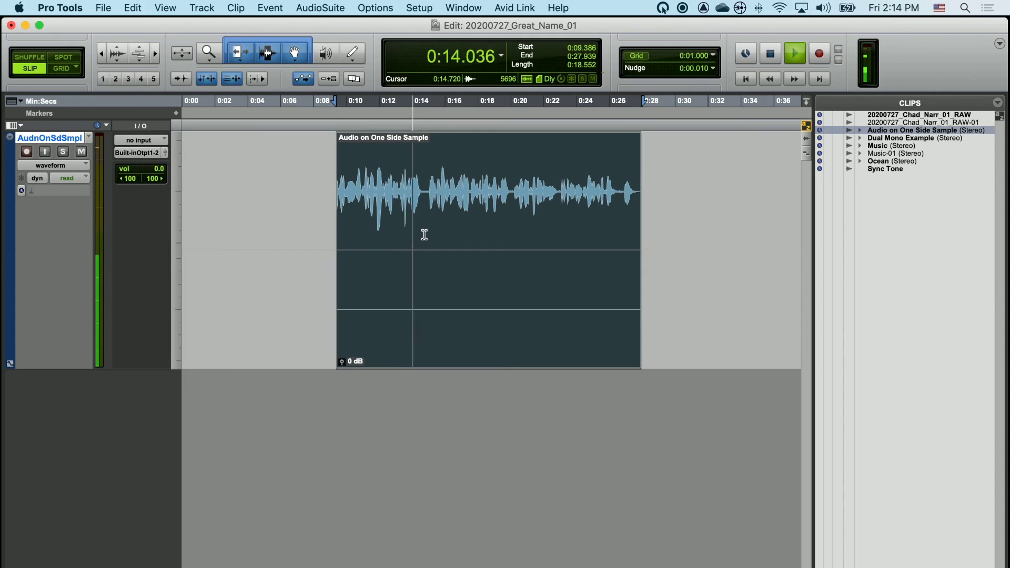
{"action": "key", "text": "space"}
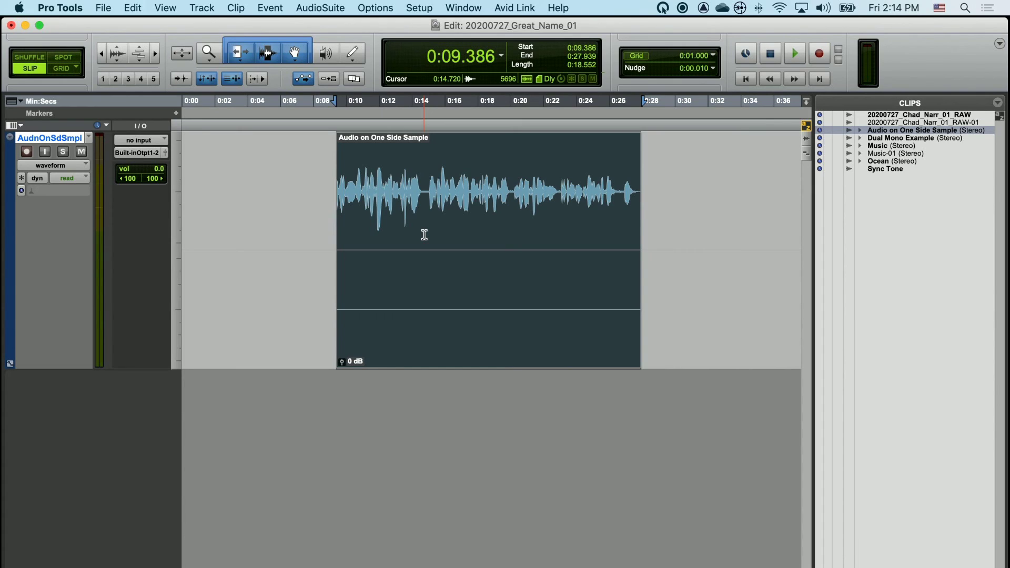
Expand the Audio on One Side Sample clip into its channels and place the .L clip on a new mono track, starting at about 0:21.5
{"action": "left_click", "coordinate": [938, 162]}
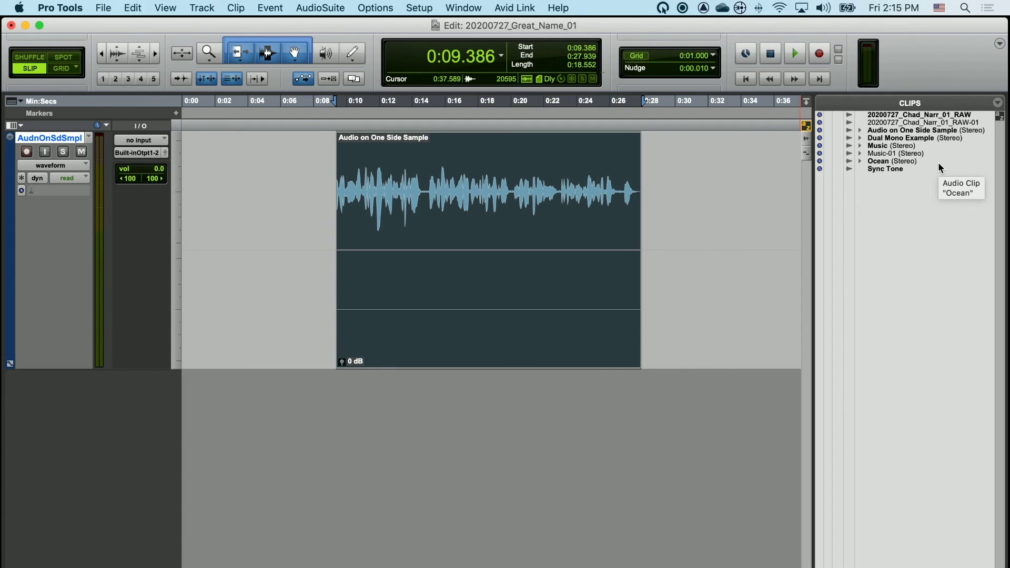
{"action": "left_click", "coordinate": [861, 131]}
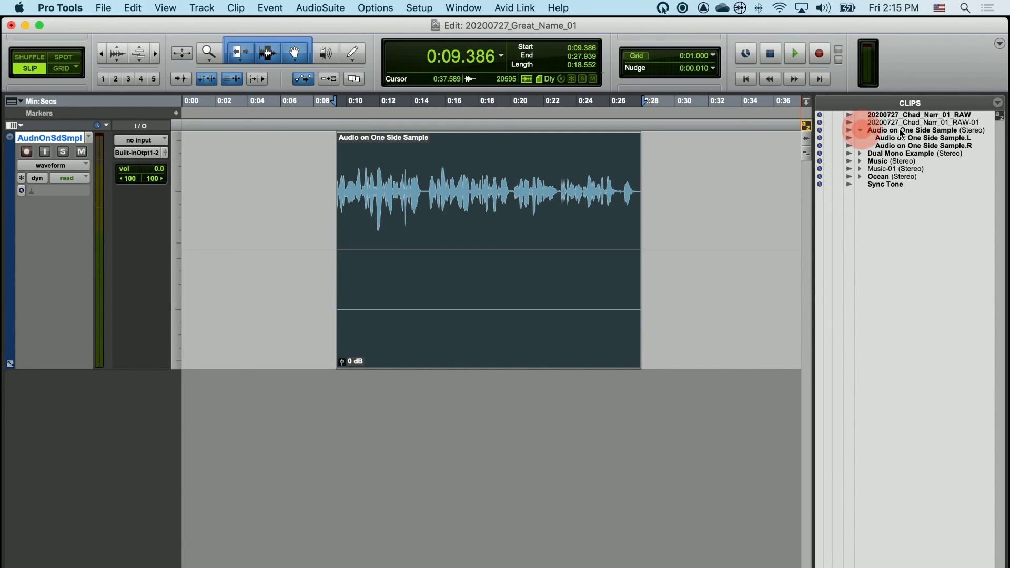
{"action": "left_click", "coordinate": [916, 138]}
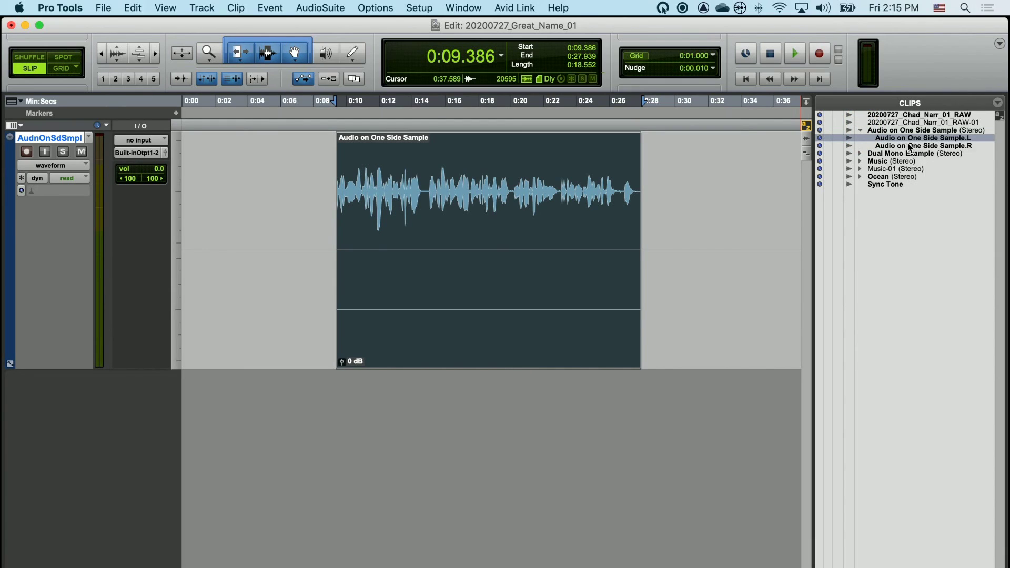
{"action": "left_click", "coordinate": [909, 147]}
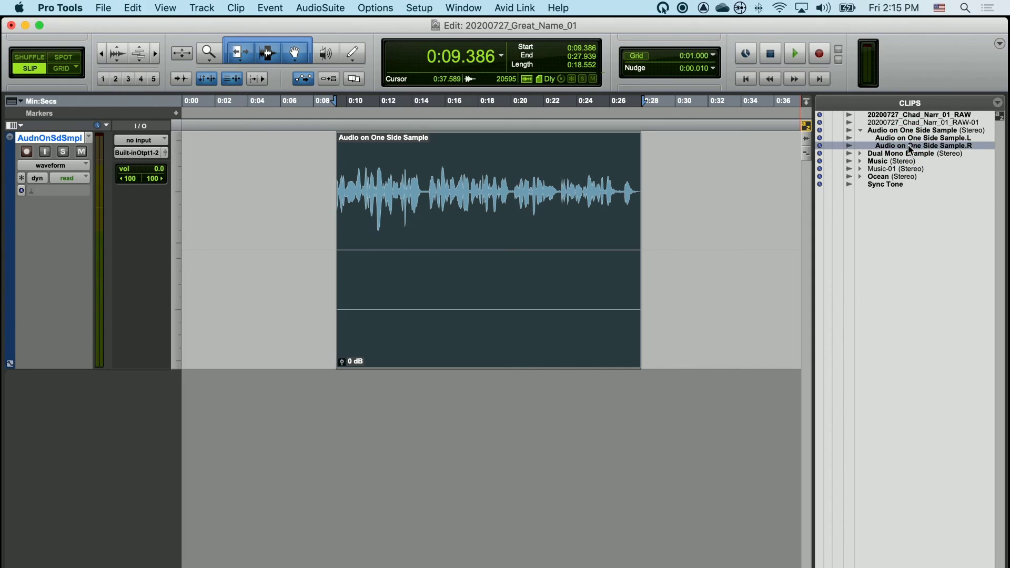
{"action": "scroll", "coordinate": [700, 211], "scroll_direction": "right", "scroll_amount": 6}
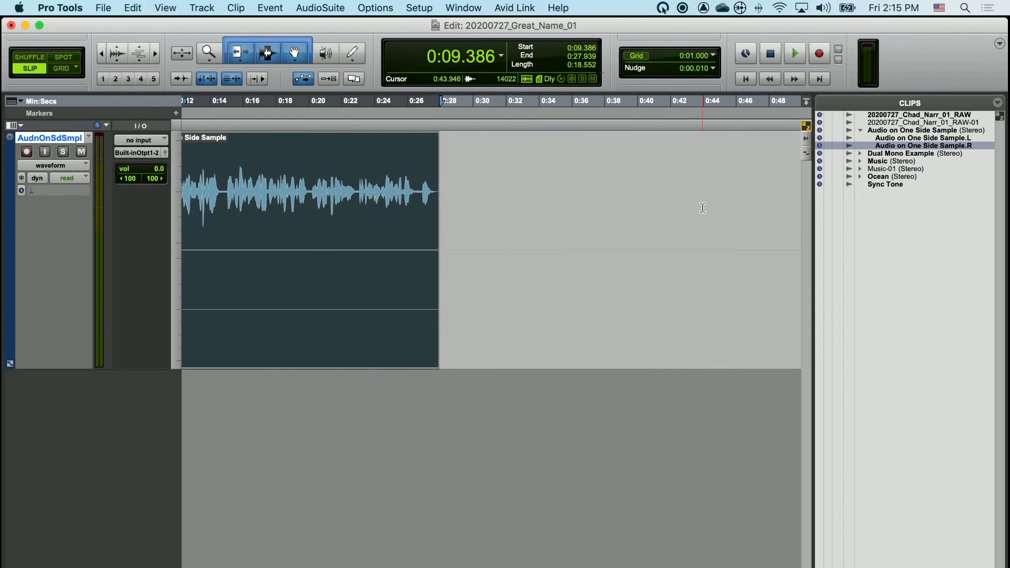
{"action": "left_click", "coordinate": [916, 138]}
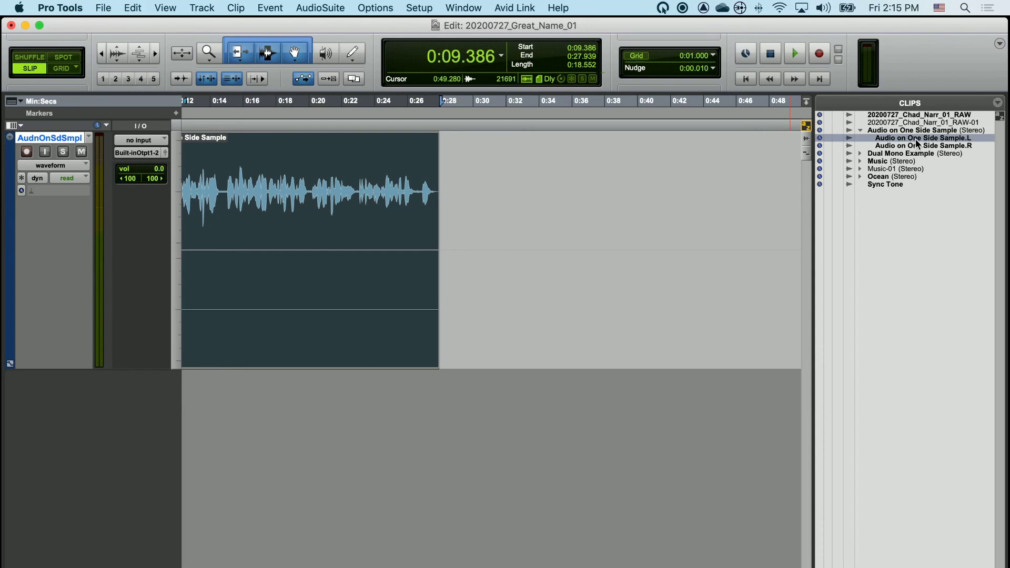
{"action": "left_click_drag", "start_coordinate": [915, 143], "coordinate": [473, 440]}
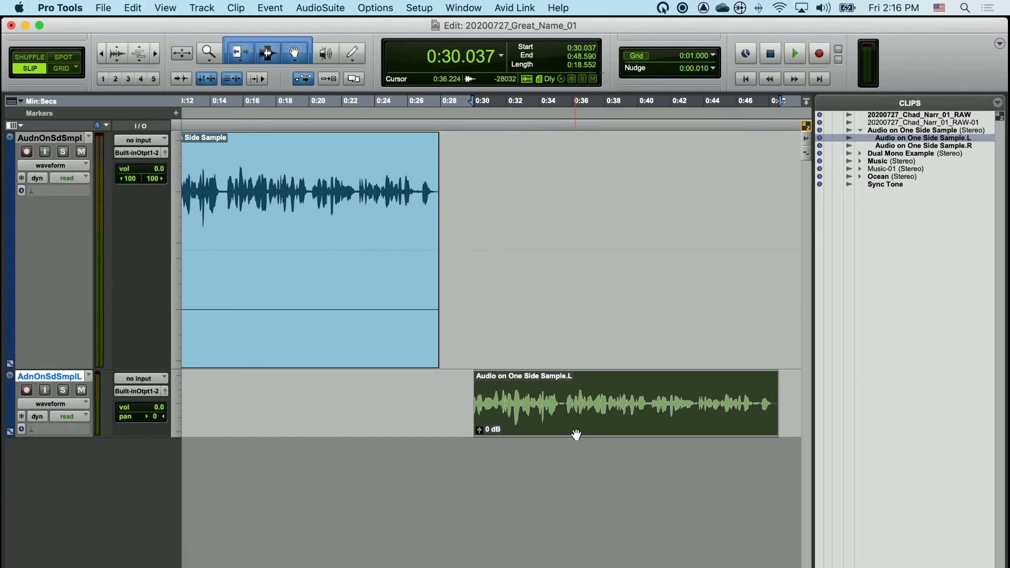
{"action": "left_click_drag", "start_coordinate": [576, 435], "coordinate": [436, 435]}
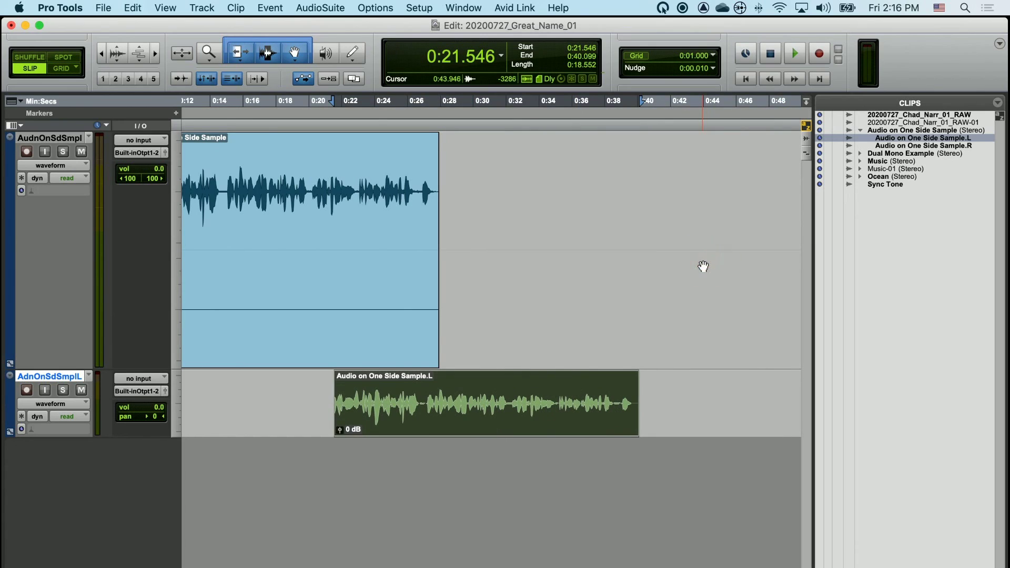
Create one new mono audio track below the left-channel track, and clear the timeline selection
{"action": "left_click", "coordinate": [202, 8]}
{"action": "left_click", "coordinate": [213, 23]}
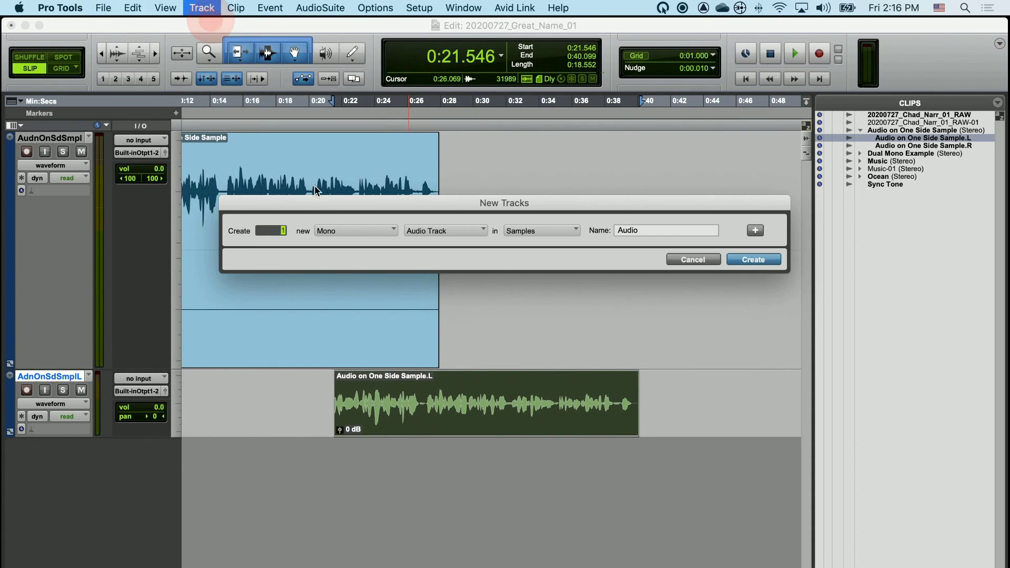
{"action": "left_click", "coordinate": [766, 259]}
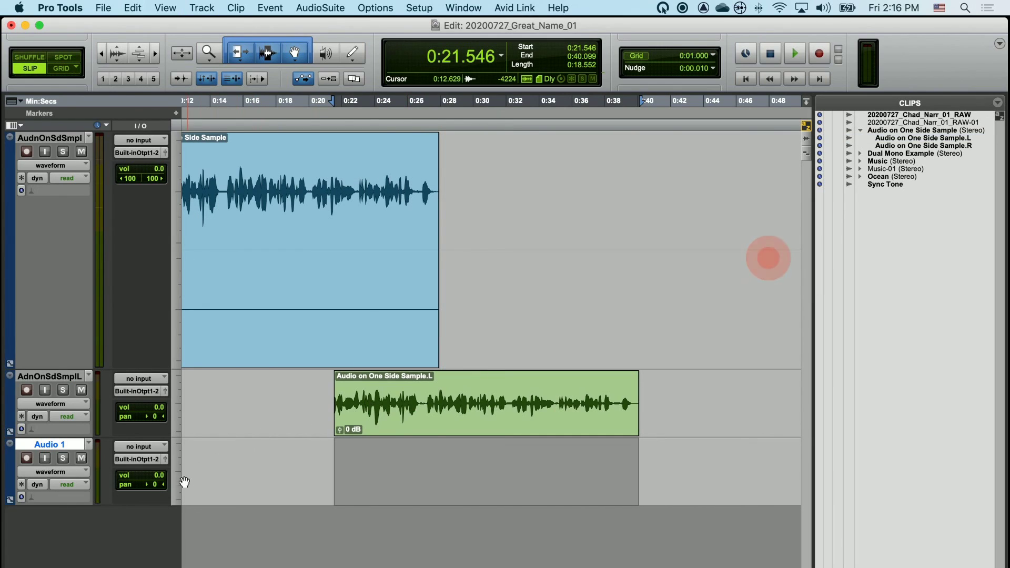
{"action": "left_click", "coordinate": [747, 443]}
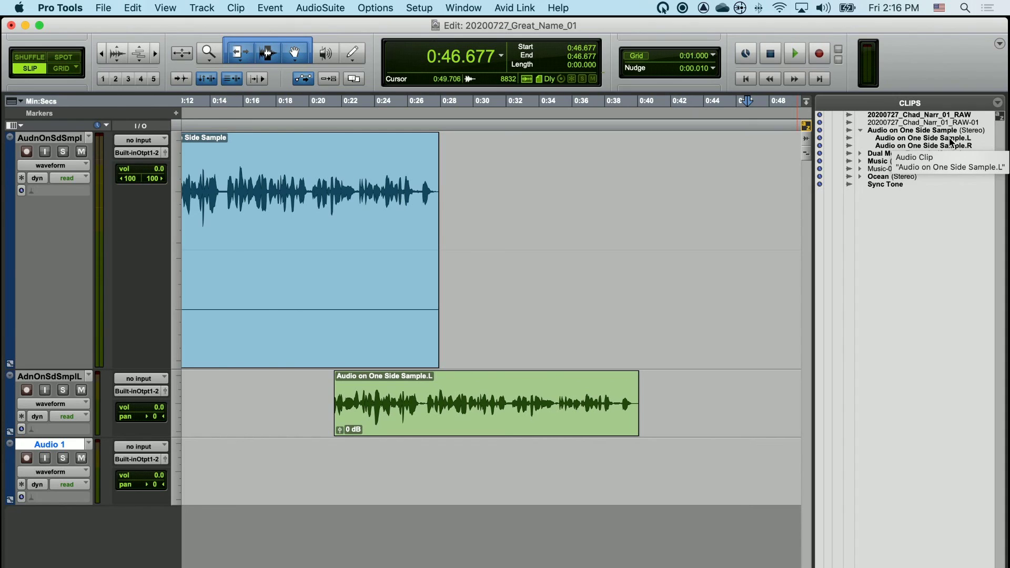
Place the Audio on One Side Sample.L clip on the Audio 1 track, starting at about 0:41.4, and remove the stereo clip from its track
{"action": "left_click_drag", "start_coordinate": [950, 141], "coordinate": [351, 483]}
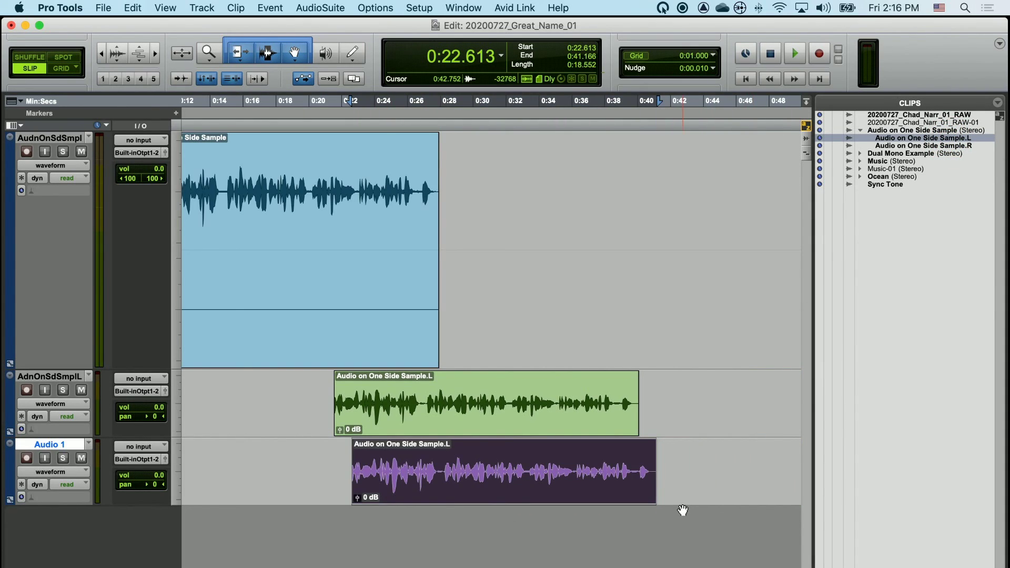
{"action": "key", "text": "super+z"}
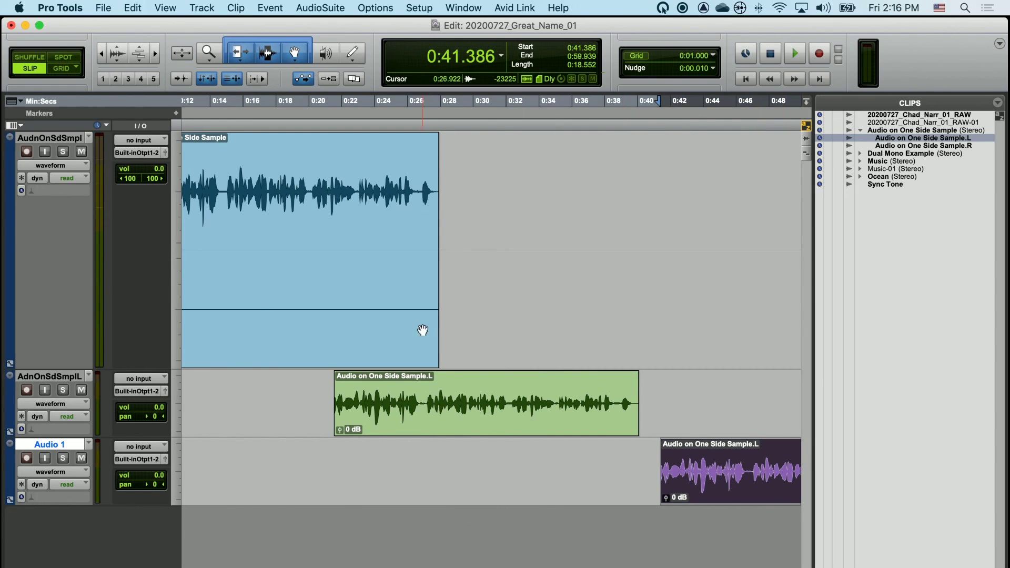
{"action": "key", "text": "super+z"}
Play the left-channel clip on its mono track from about 0:21.3 to check the levels, and stop playback
{"action": "left_click", "coordinate": [330, 382]}
{"action": "key", "text": "space"}
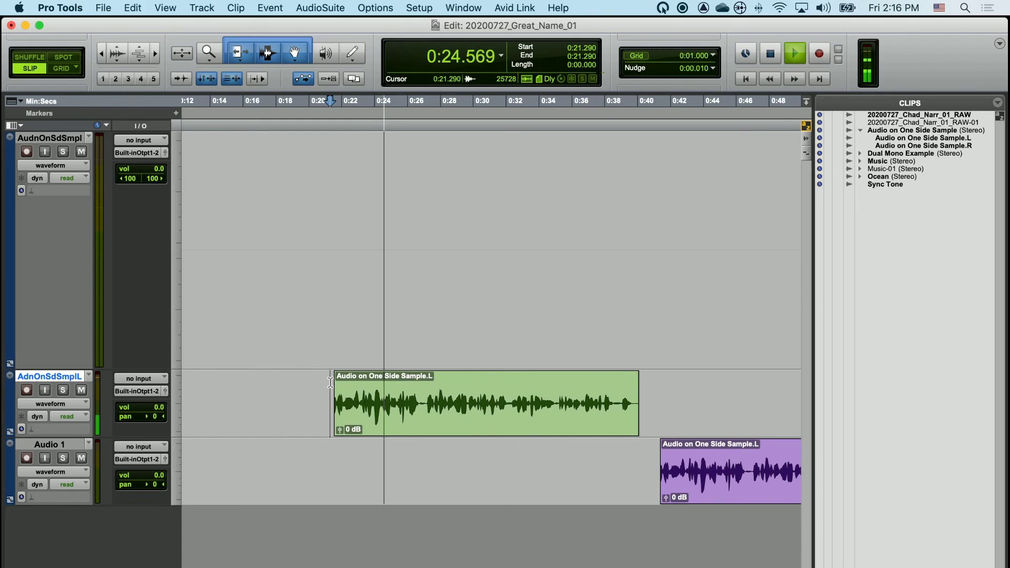
{"action": "key", "text": "space"}
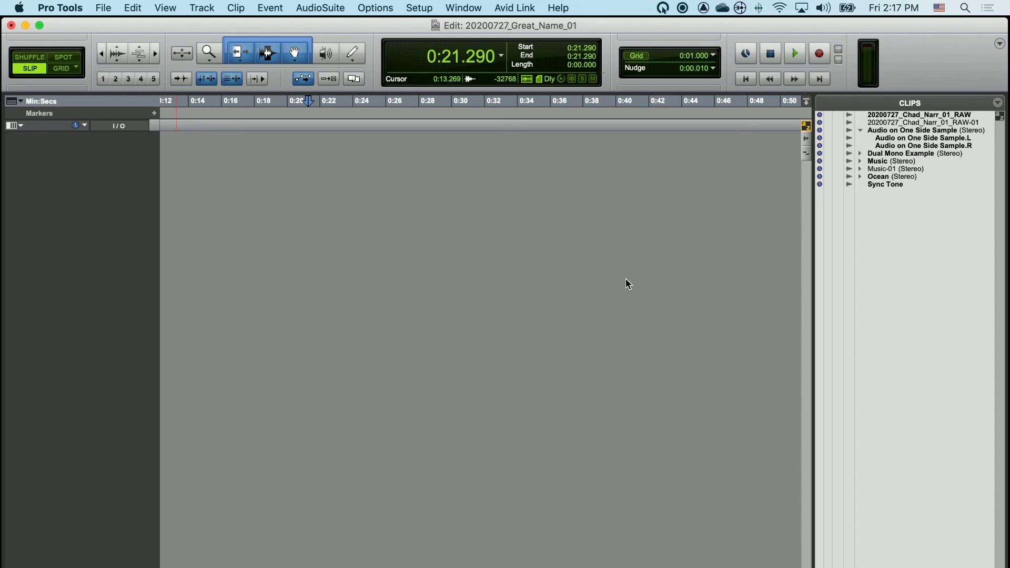
Create a stereo track from the Dual Mono Example clip, starting at about 0:13.3, and play it to check both channels
{"action": "key", "text": "super+z"}
{"action": "left_click_drag", "start_coordinate": [883, 155], "coordinate": [341, 210]}
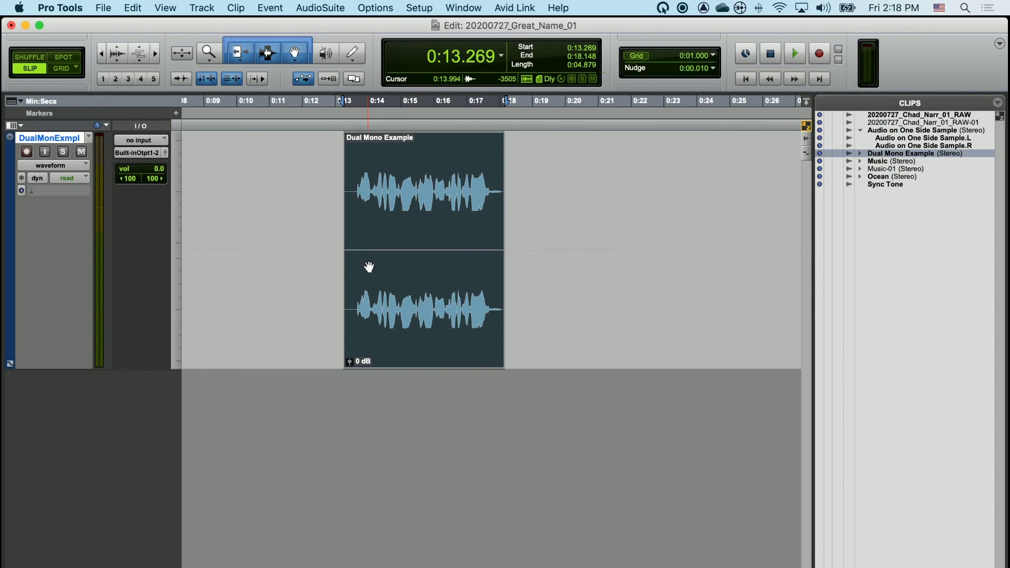
{"action": "left_click", "coordinate": [335, 173]}
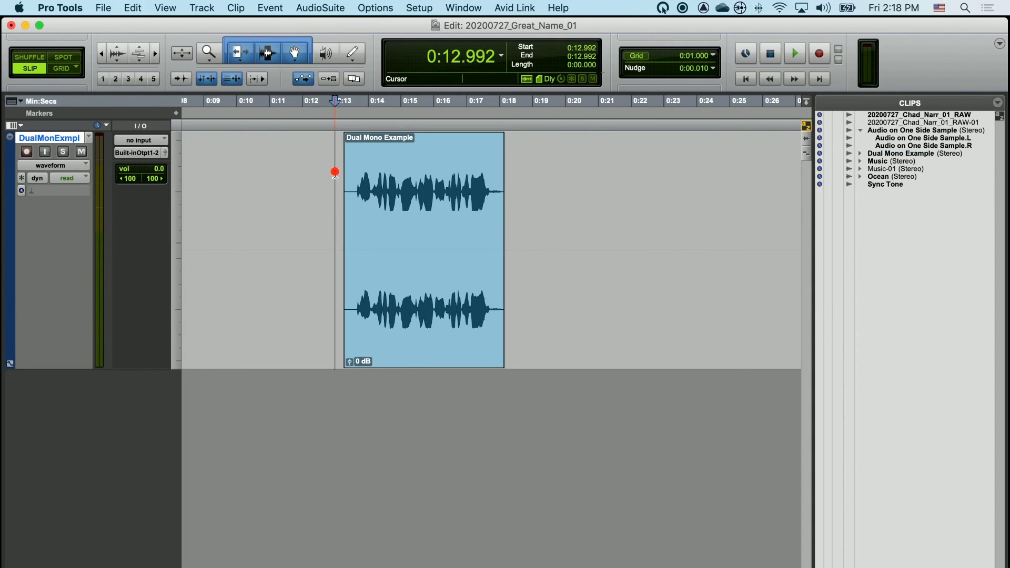
{"action": "key", "text": "space"}
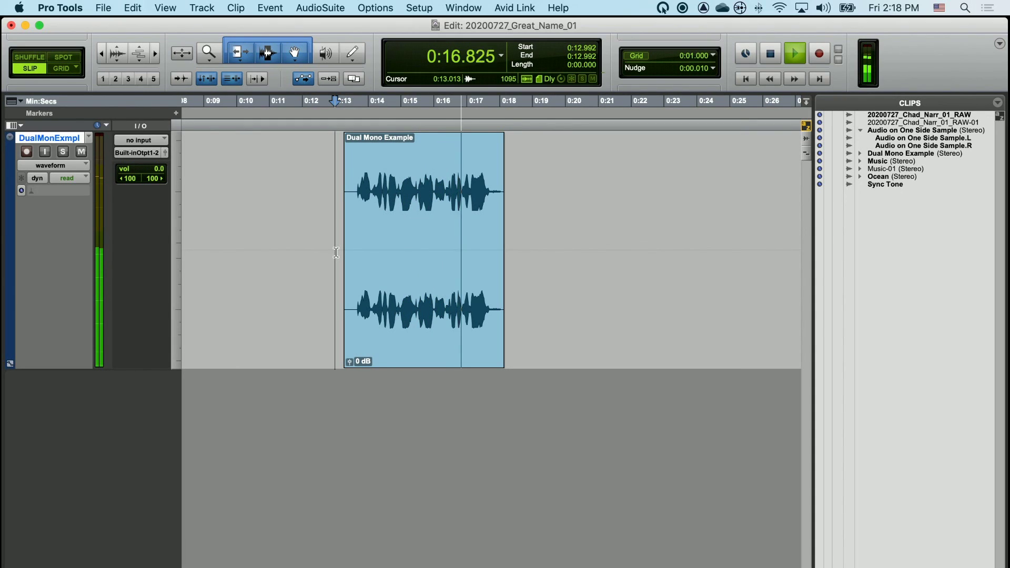
{"action": "key", "text": "space"}
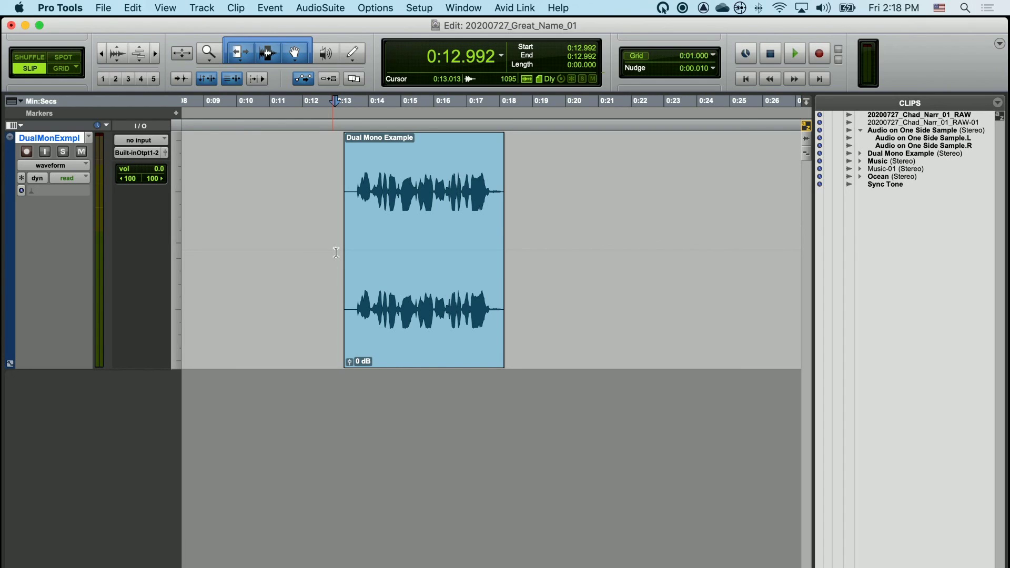
Expand the Dual Mono Example clip into its channels and place the .L clip on a new mono track, starting at about 0:18.3
{"action": "left_click", "coordinate": [860, 154]}
{"action": "left_click", "coordinate": [911, 161]}
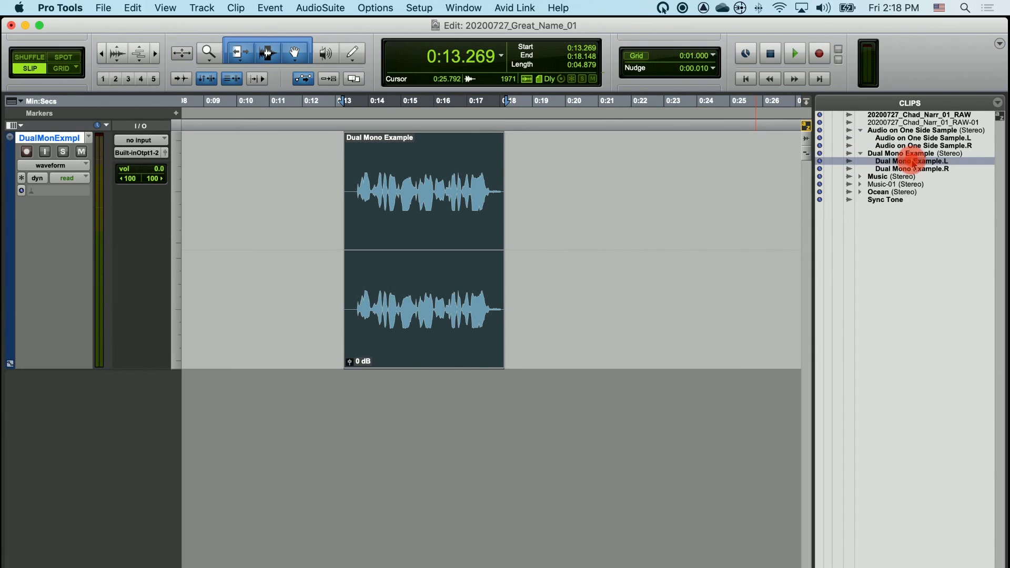
{"action": "left_click_drag", "start_coordinate": [914, 165], "coordinate": [511, 441]}
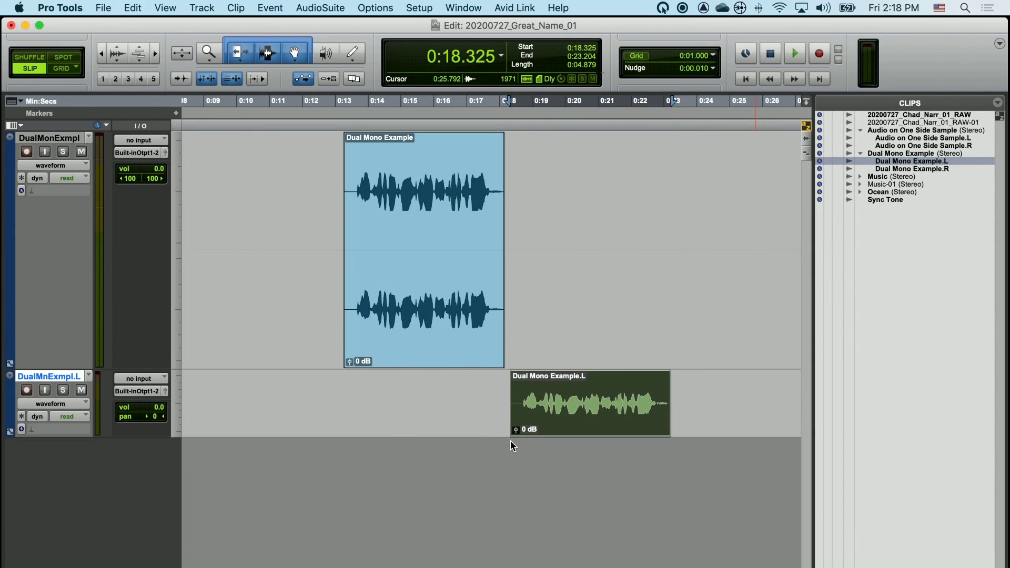
Play the Dual Mono Example.L clip from about 0:19.5 to check its output levels, and stop playback
{"action": "left_click", "coordinate": [551, 386]}
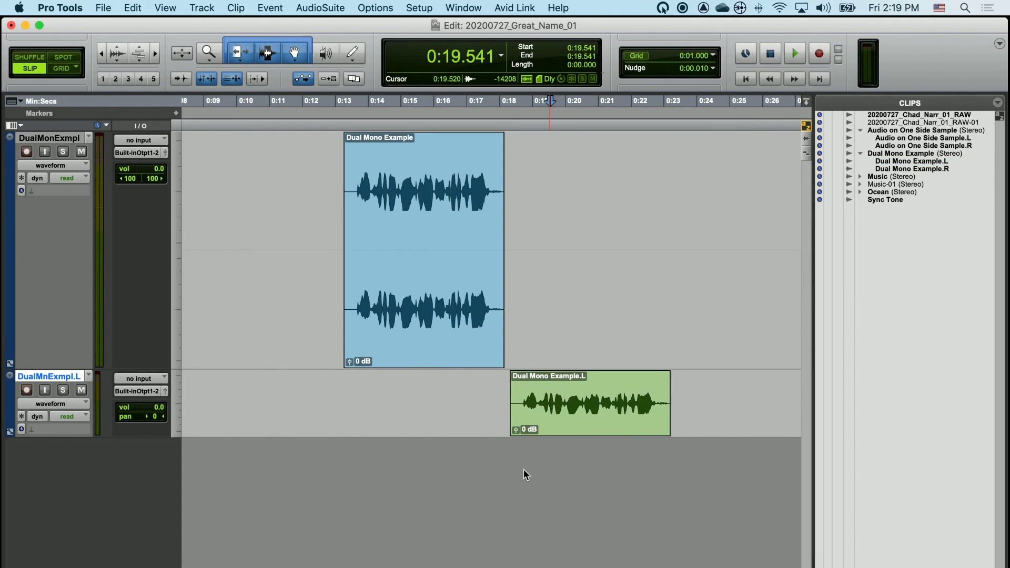
{"action": "key", "text": "space"}
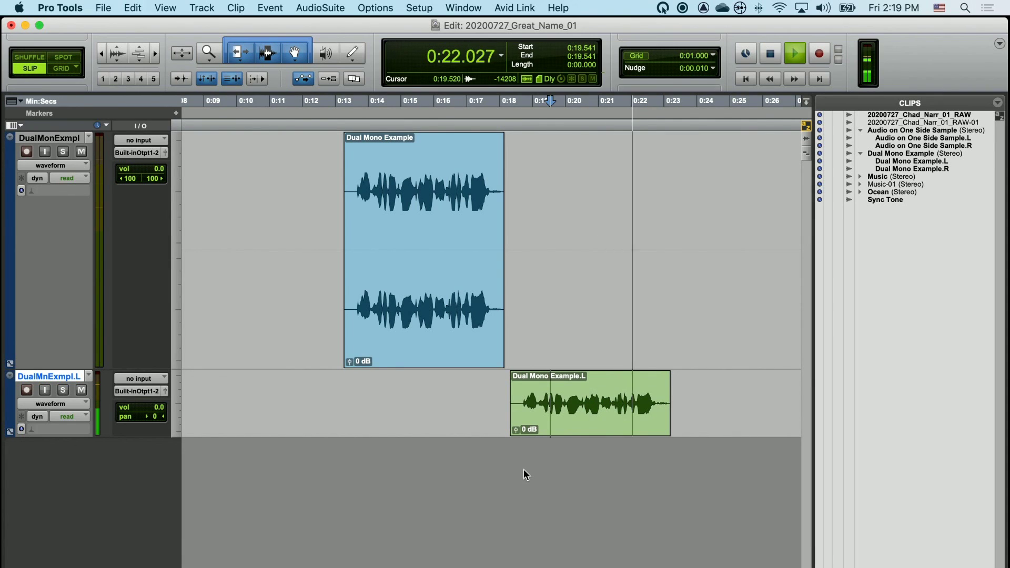
{"action": "key", "text": "space"}
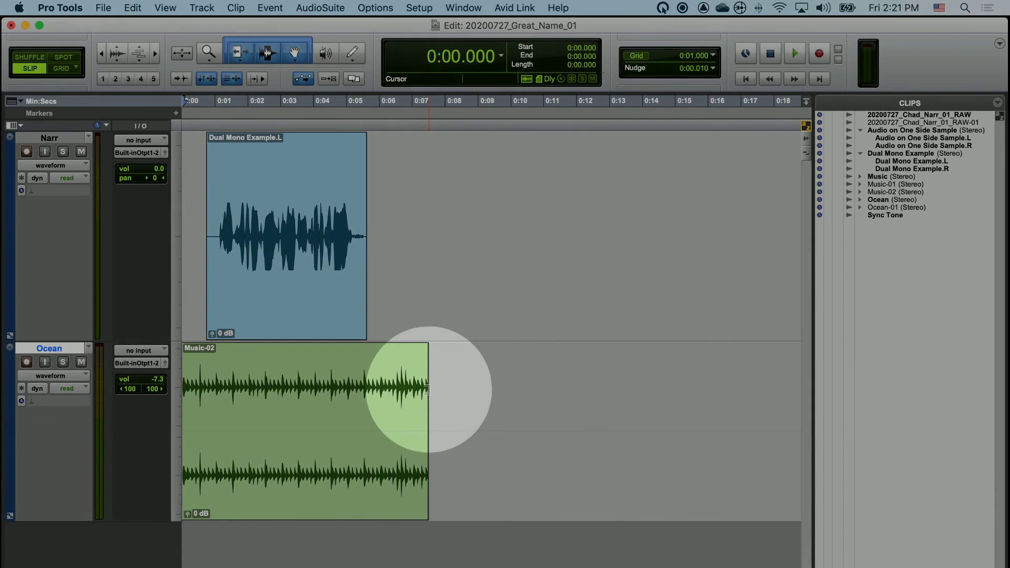
Create one new stereo Master Fader track below the Ocean track
{"action": "left_click", "coordinate": [198, 7]}
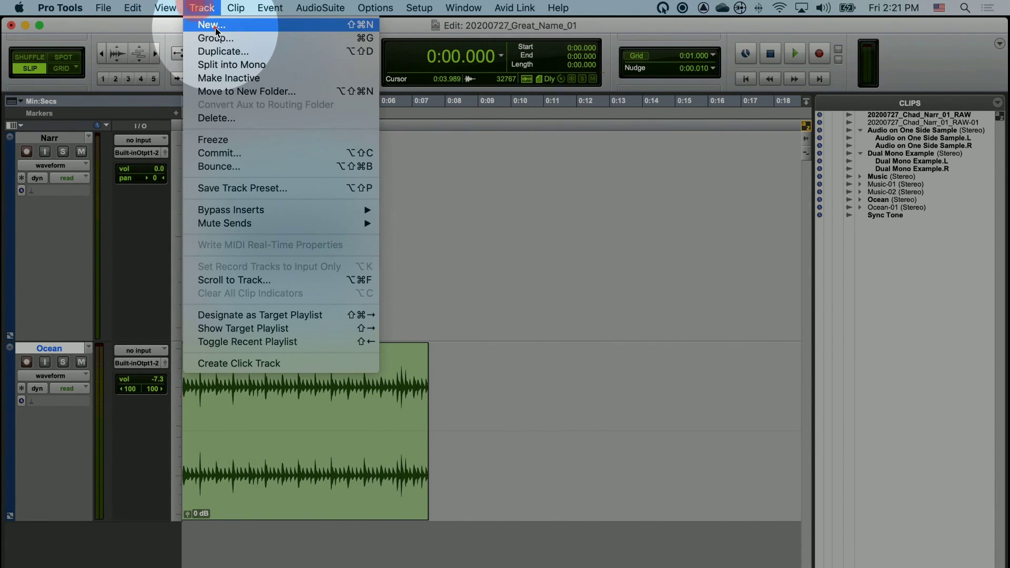
{"action": "left_click", "coordinate": [206, 23]}
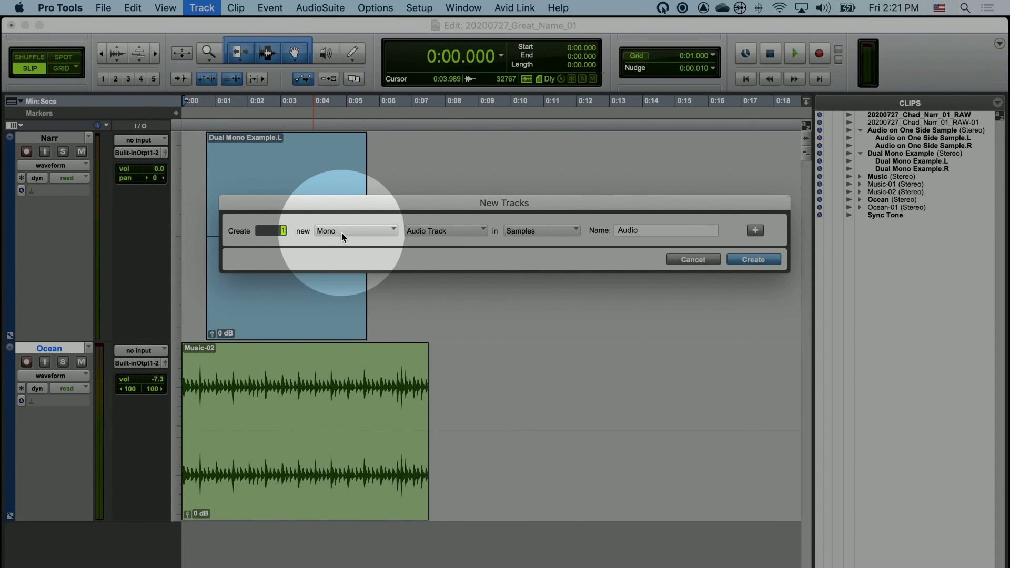
{"action": "left_click_drag", "start_coordinate": [341, 232], "coordinate": [343, 248]}
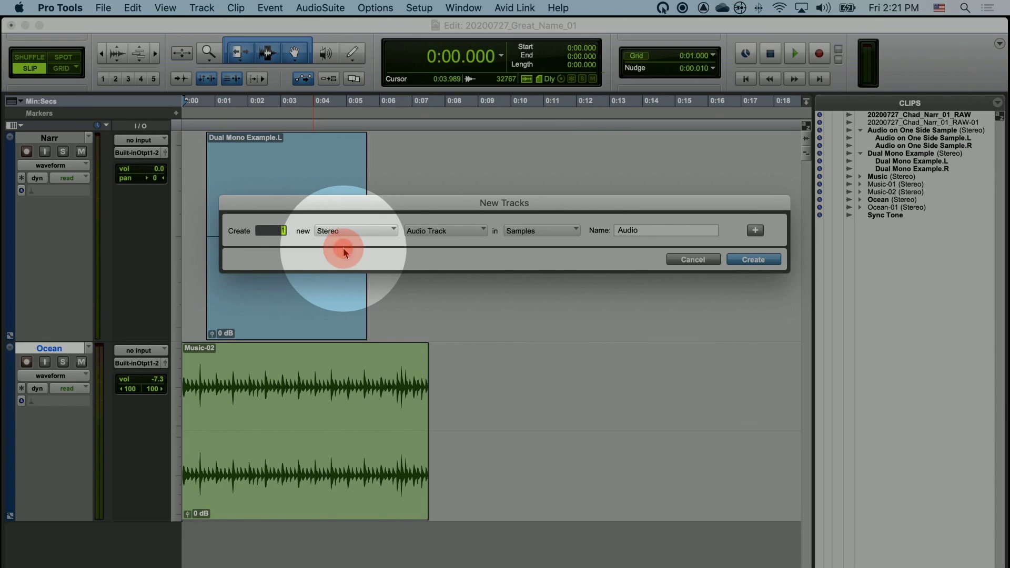
{"action": "left_click", "coordinate": [440, 231]}
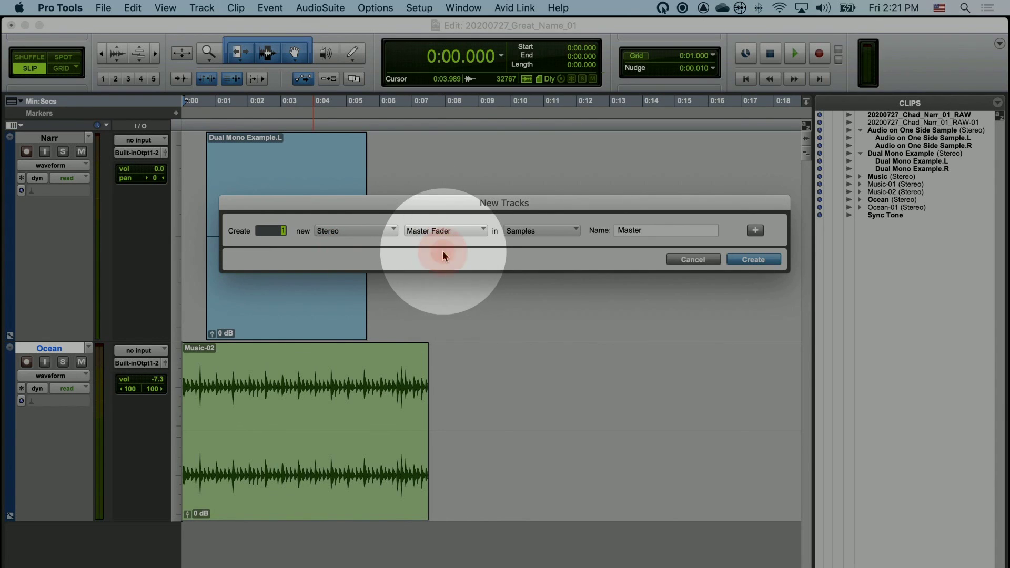
{"action": "left_click", "coordinate": [739, 260]}
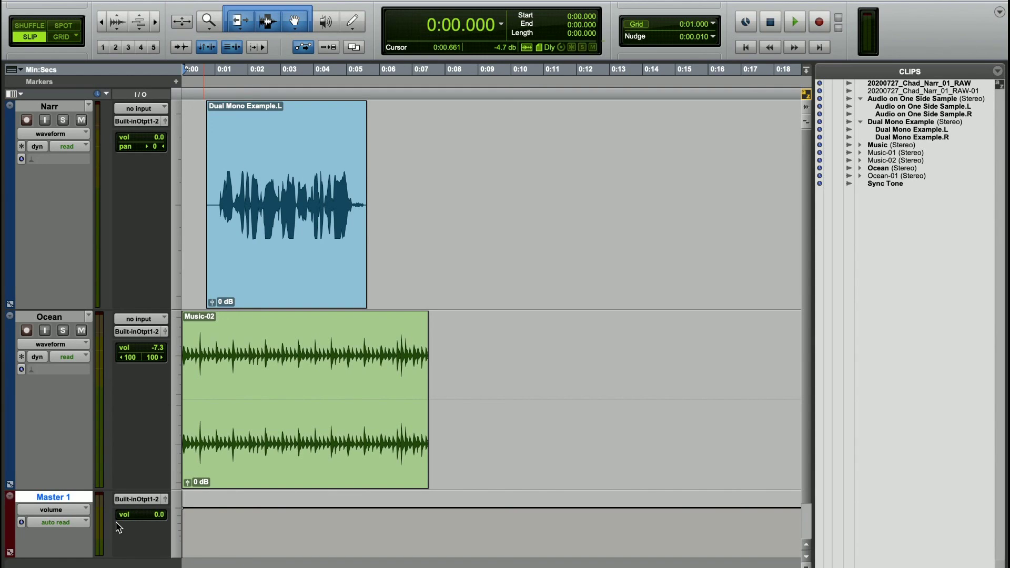
Play the session from the start to check the track meters against the Master 1 meter, and stop playback
{"action": "left_click", "coordinate": [199, 151]}
{"action": "key", "text": "super+bracketright"}
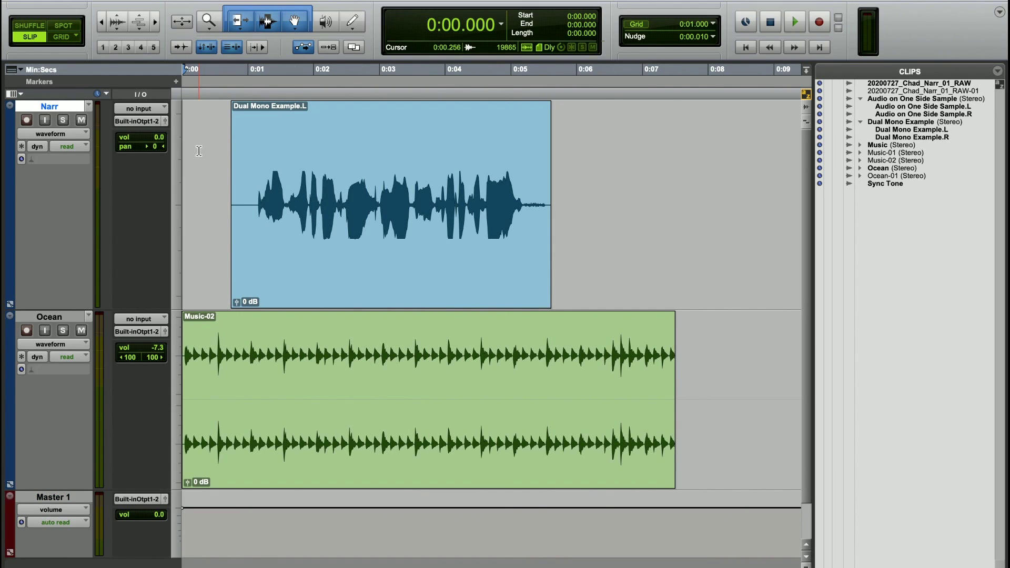
{"action": "key", "text": "space"}
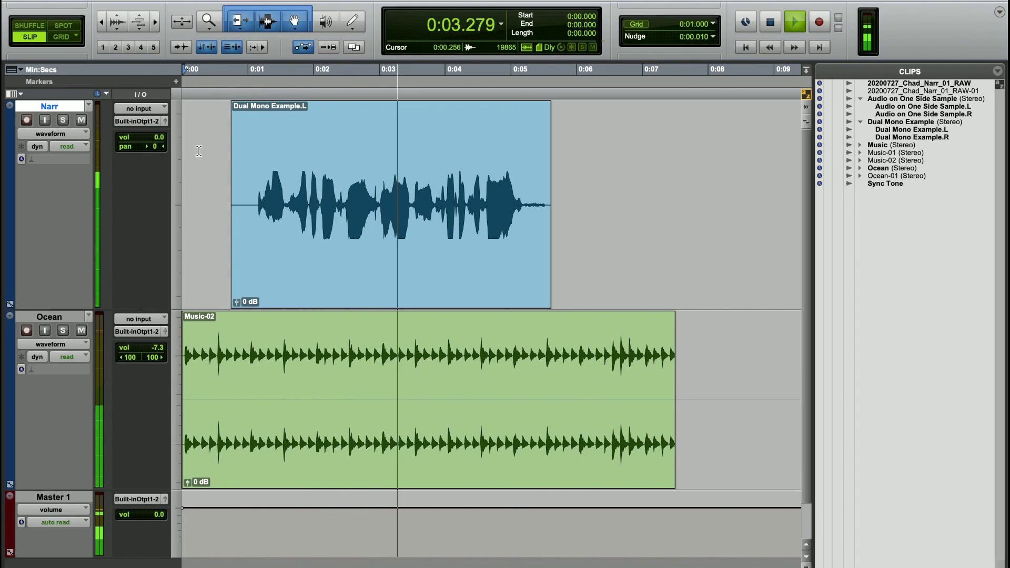
{"action": "key", "text": "space"}
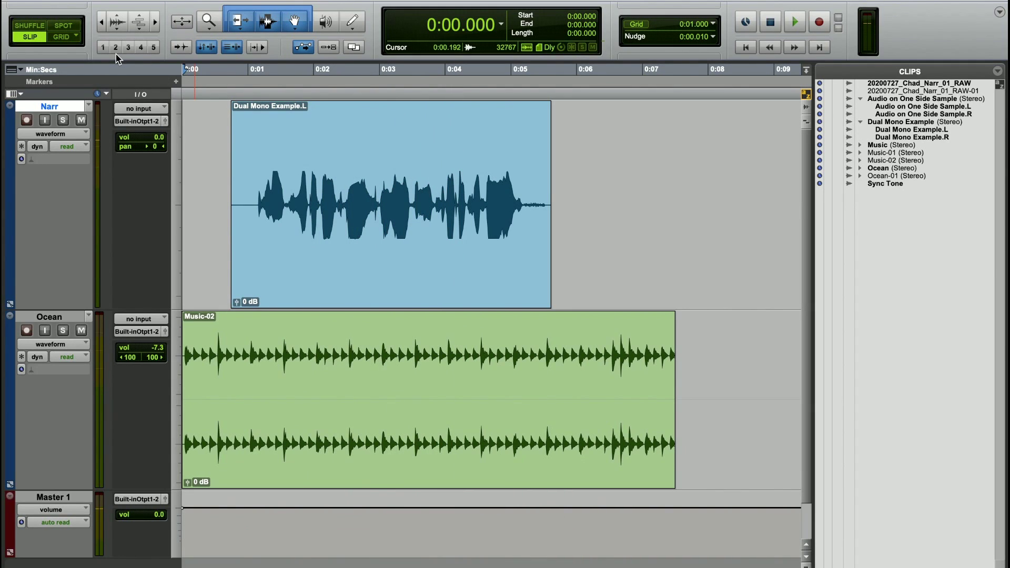
Solo the Narr track, play the session from the start to hear it alone, stop playback, and turn the solo off
{"action": "left_click", "coordinate": [64, 121]}
{"action": "key", "text": "space"}
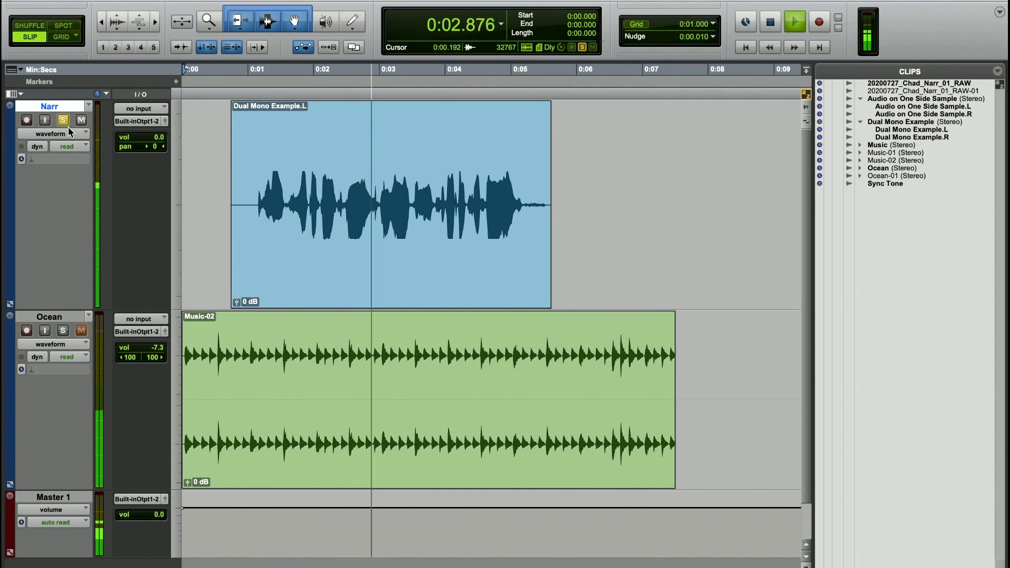
{"action": "key", "text": "space"}
{"action": "left_click", "coordinate": [63, 120]}
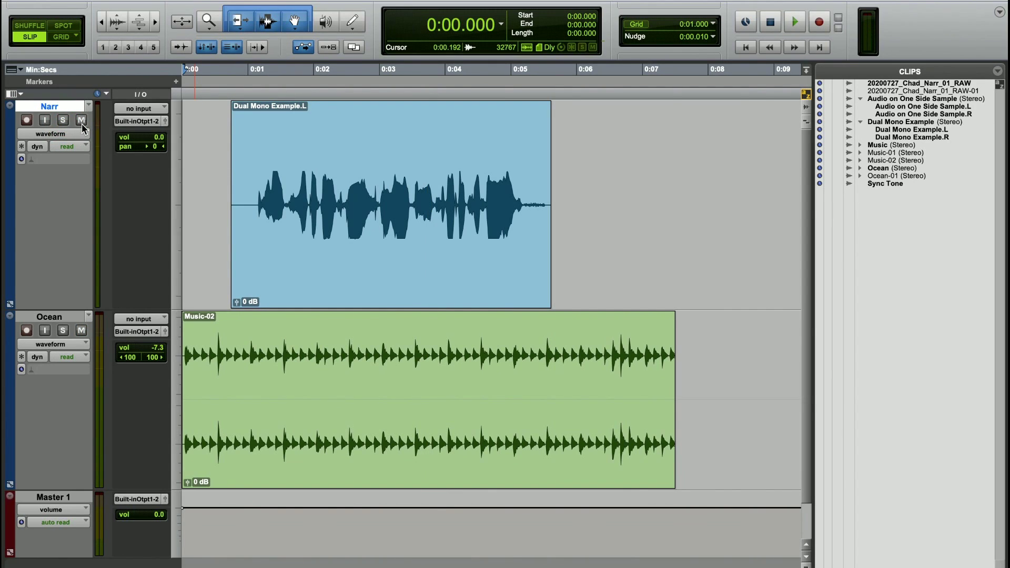
Mute the Narr track, play the session from the start to hear it without narration, stop playback, and unmute the track
{"action": "left_click", "coordinate": [81, 124]}
{"action": "key", "text": "space"}
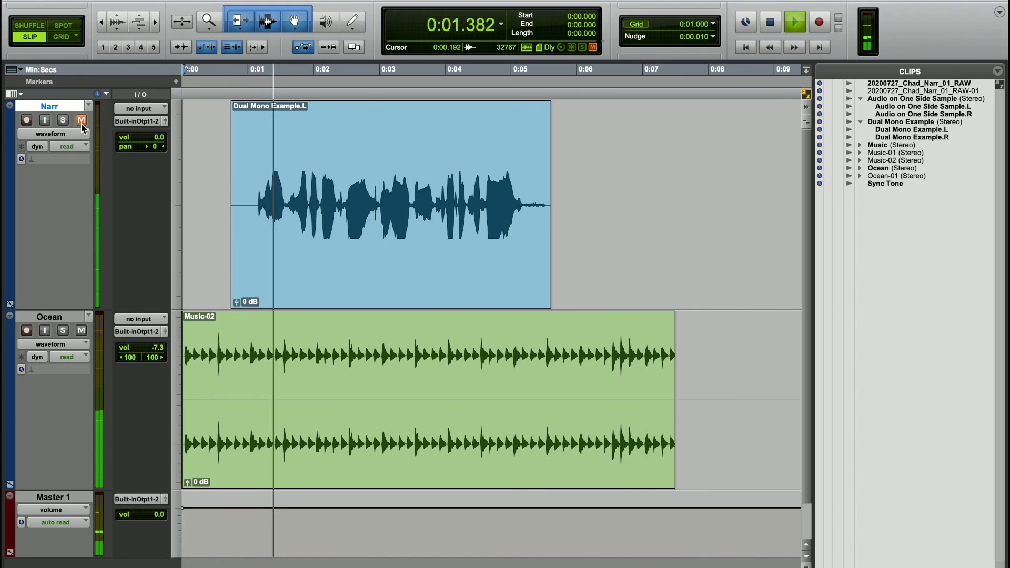
{"action": "key", "text": "space"}
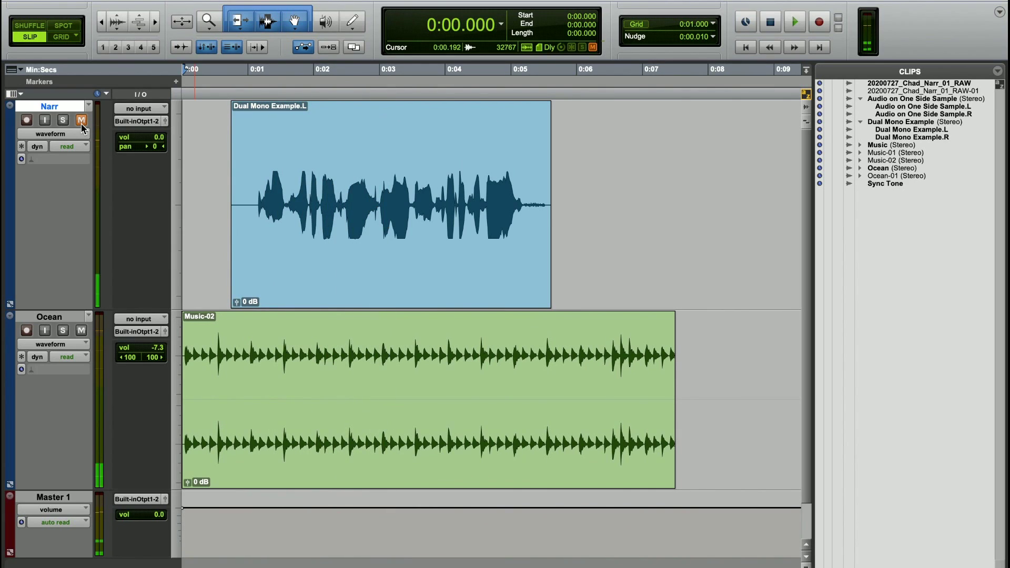
{"action": "left_click", "coordinate": [81, 125]}
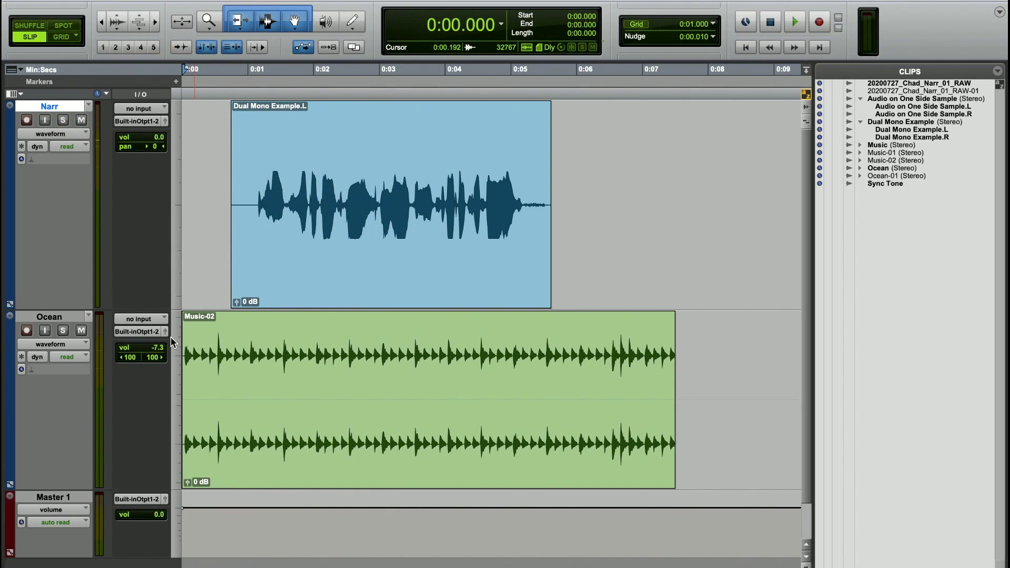
Raise the Ocean track's volume to -4.2 dB during playback from the start
{"action": "key", "text": "space"}
{"action": "left_click_drag", "start_coordinate": [161, 348], "coordinate": [147, 331]}
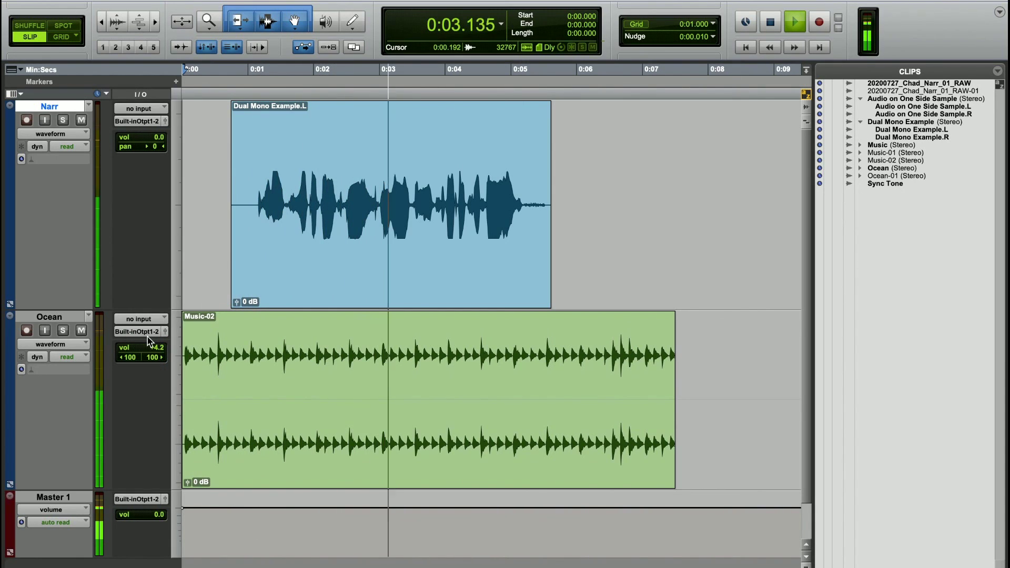
{"action": "key", "text": "space"}
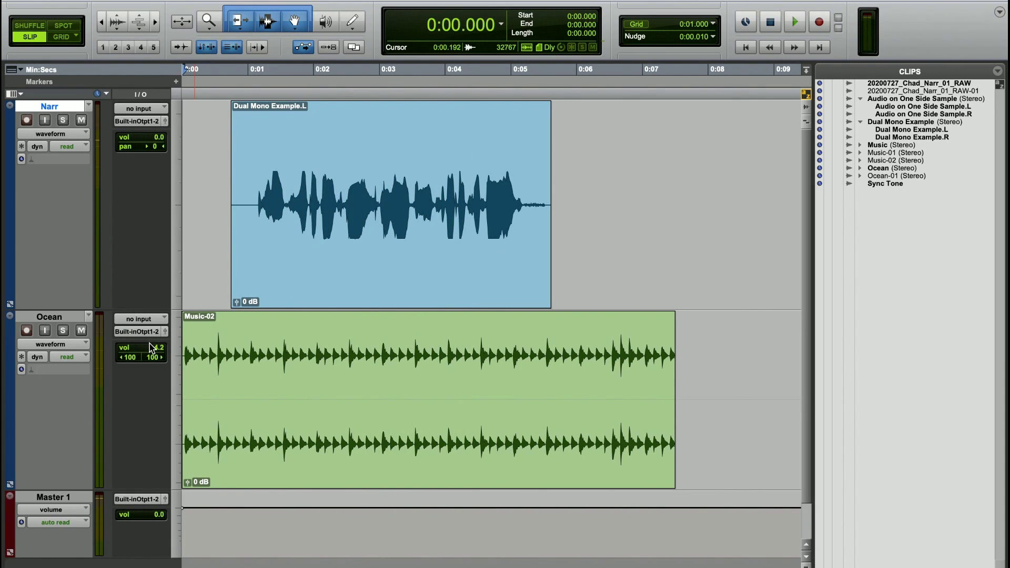
Lower the Ocean track's volume to -11.2 dB during playback, and mute the track
{"action": "key", "text": "space"}
{"action": "left_click_drag", "start_coordinate": [151, 353], "coordinate": [153, 369]}
{"action": "key", "text": "space"}
{"action": "left_click", "coordinate": [81, 331]}
Lower the Narr track's volume to -36.2 dB during playback from about 0:01.0
{"action": "left_click", "coordinate": [222, 126]}
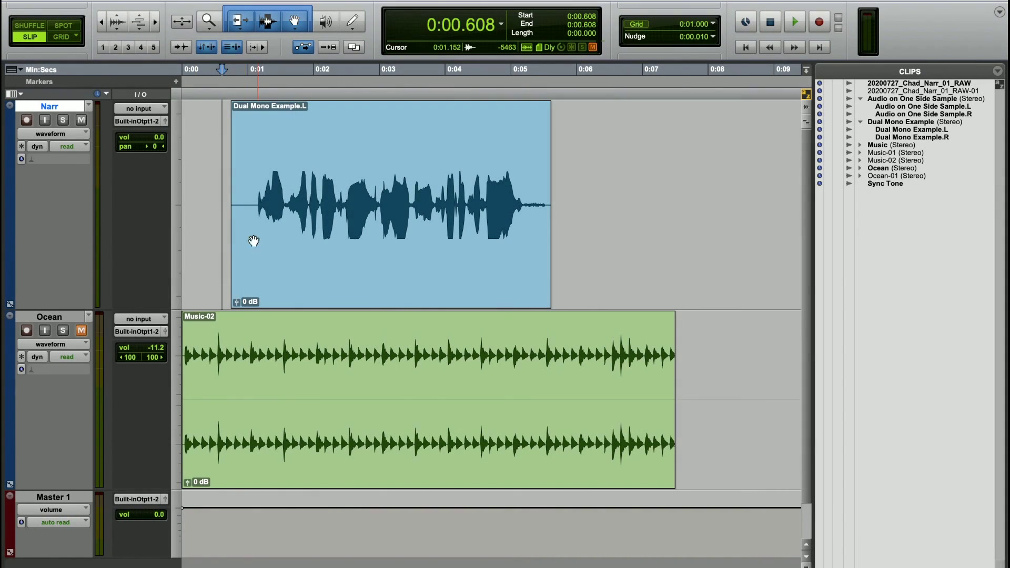
{"action": "left_click", "coordinate": [248, 148]}
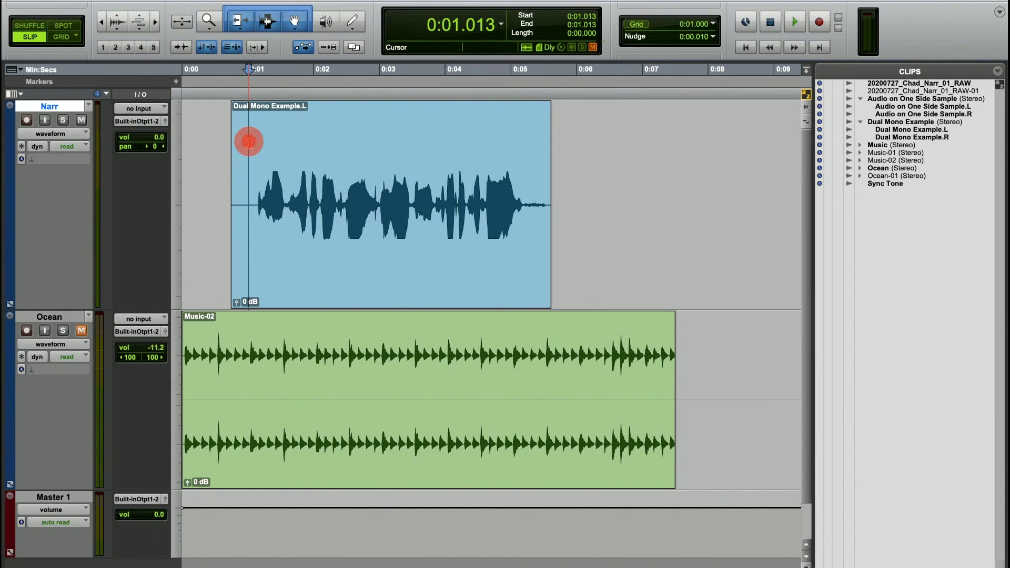
{"action": "key", "text": "space"}
{"action": "left_click_drag", "start_coordinate": [122, 137], "coordinate": [141, 174]}
{"action": "key", "text": "space"}
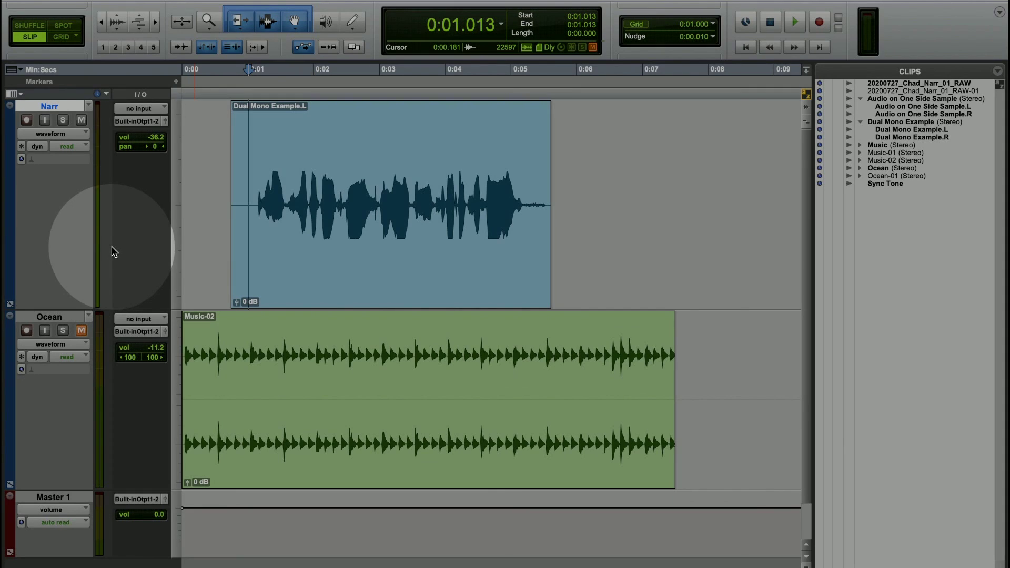
Raise the Narr track's volume to +12.0 dB during playback and check the Master 1 meter for clipping
{"action": "key", "text": "space"}
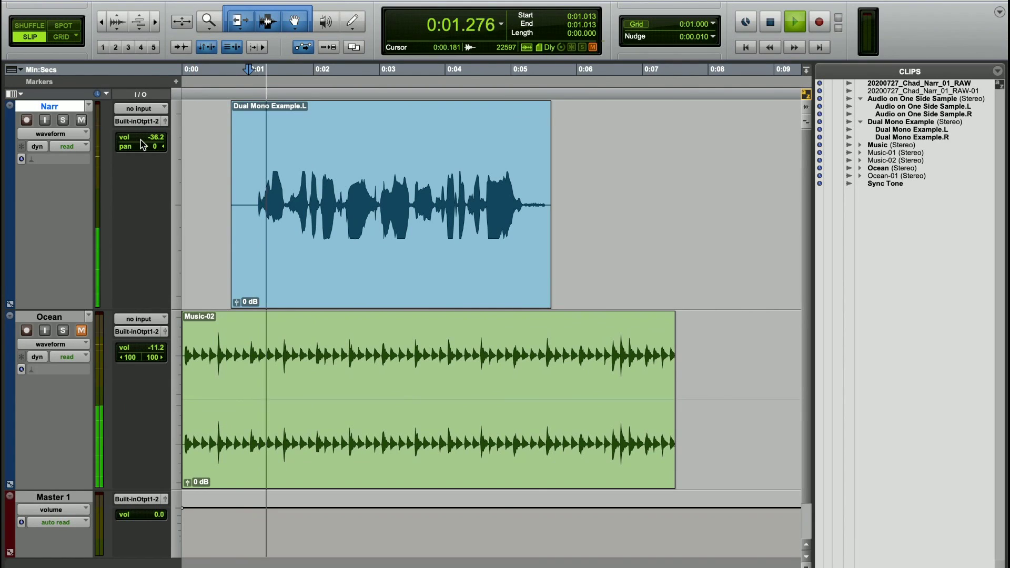
{"action": "left_click_drag", "start_coordinate": [142, 145], "coordinate": [139, 89]}
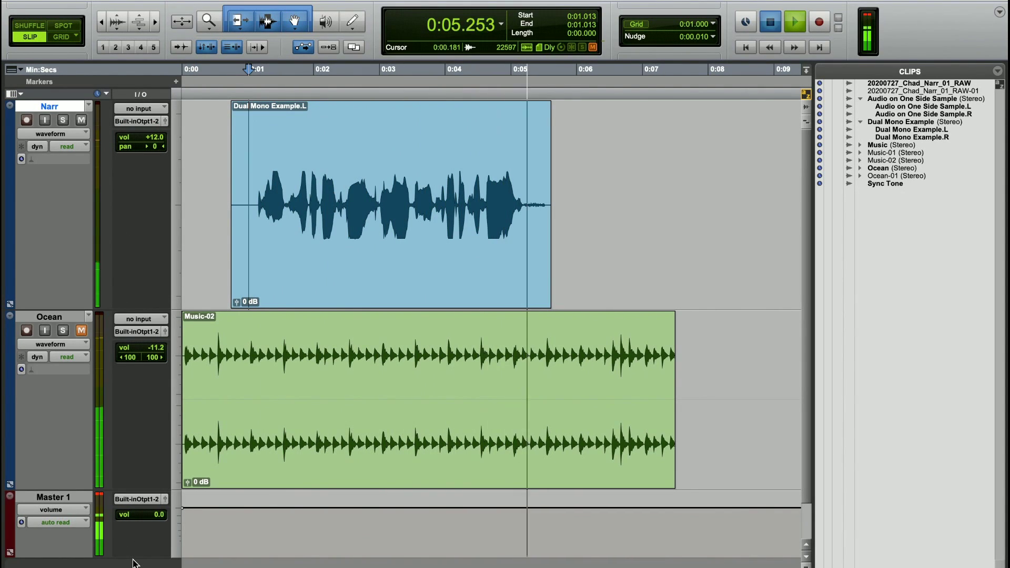
{"action": "key", "text": "space"}
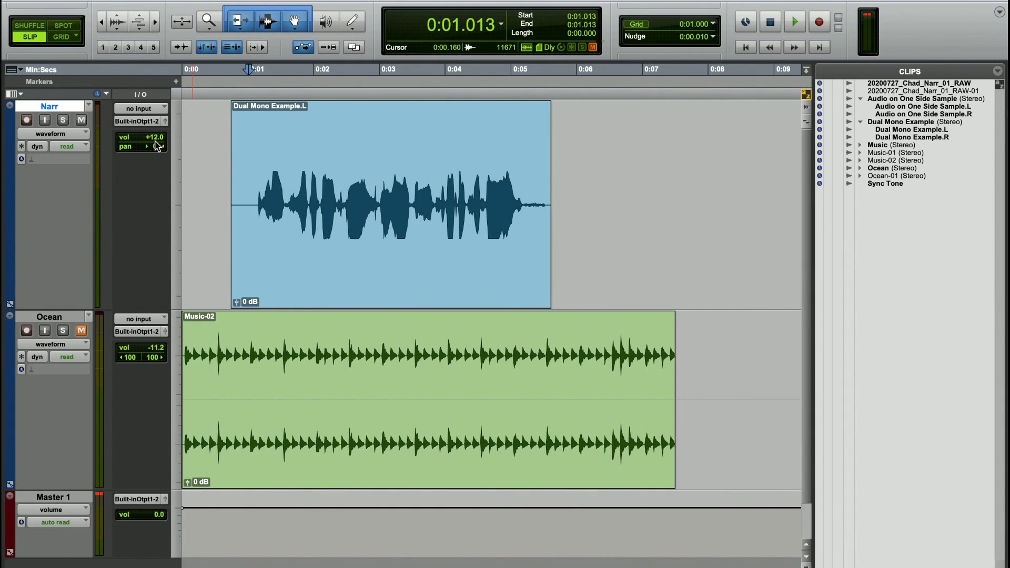
Set the Narr track's volume to +4.2 dB and start playback from about 0:01.0
{"action": "left_click_drag", "start_coordinate": [154, 138], "coordinate": [147, 221]}
{"action": "key", "text": "space"}
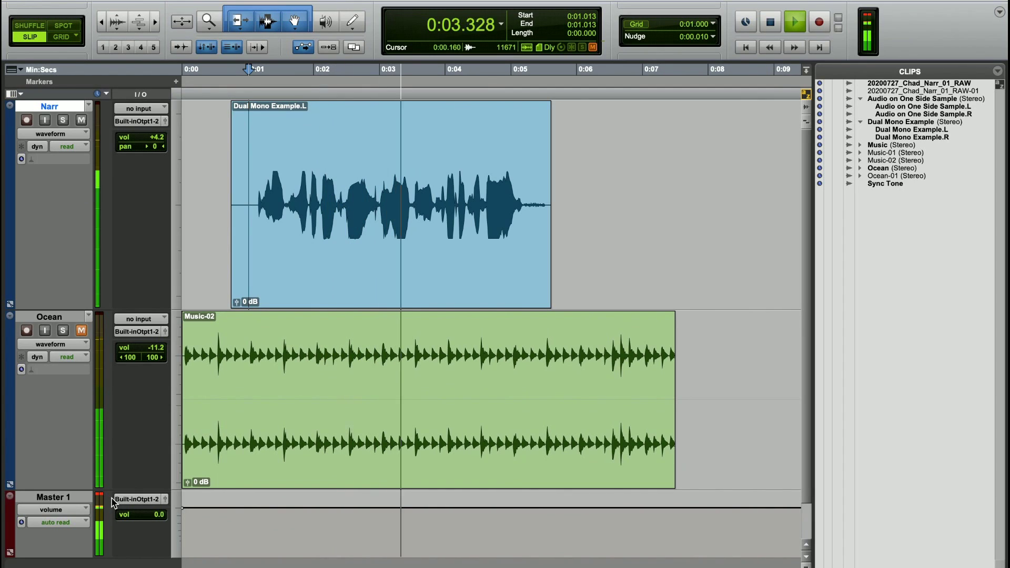
Stop playback, clear the Master 1 clip indicator, and replay from 0:01.013 to check the master level for clipping
{"action": "key", "text": "space"}
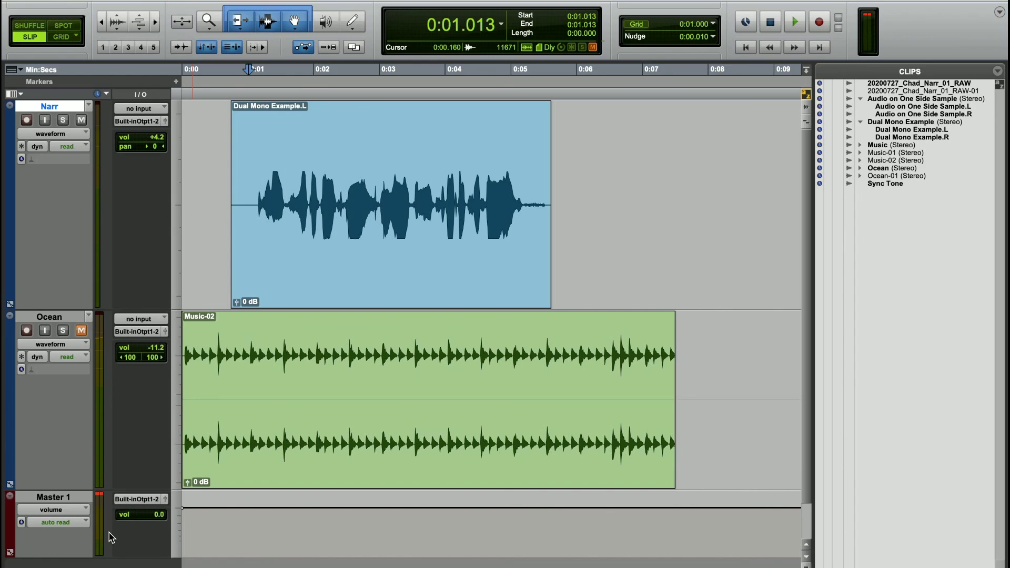
{"action": "left_click", "coordinate": [99, 495]}
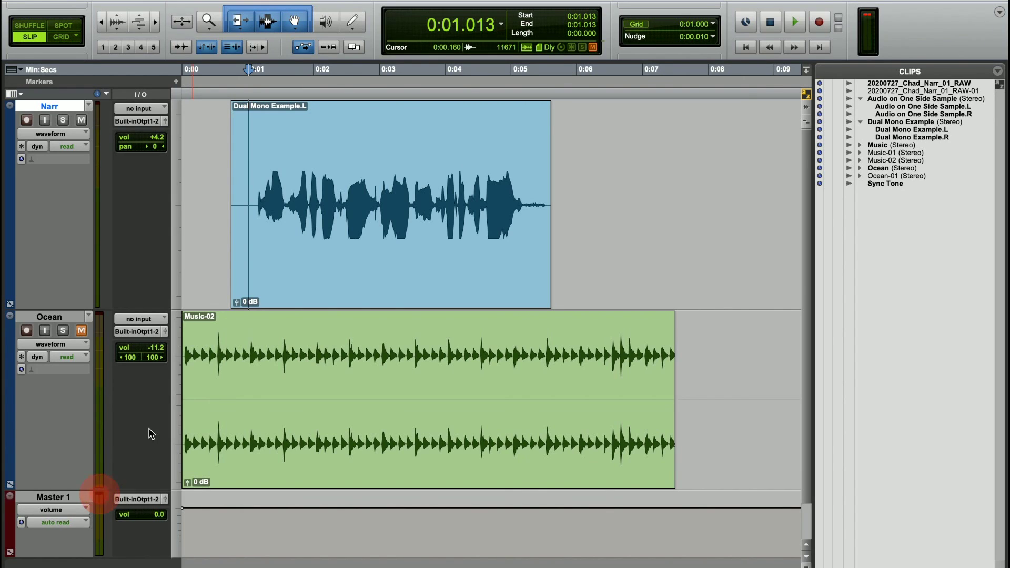
{"action": "key", "text": "space"}
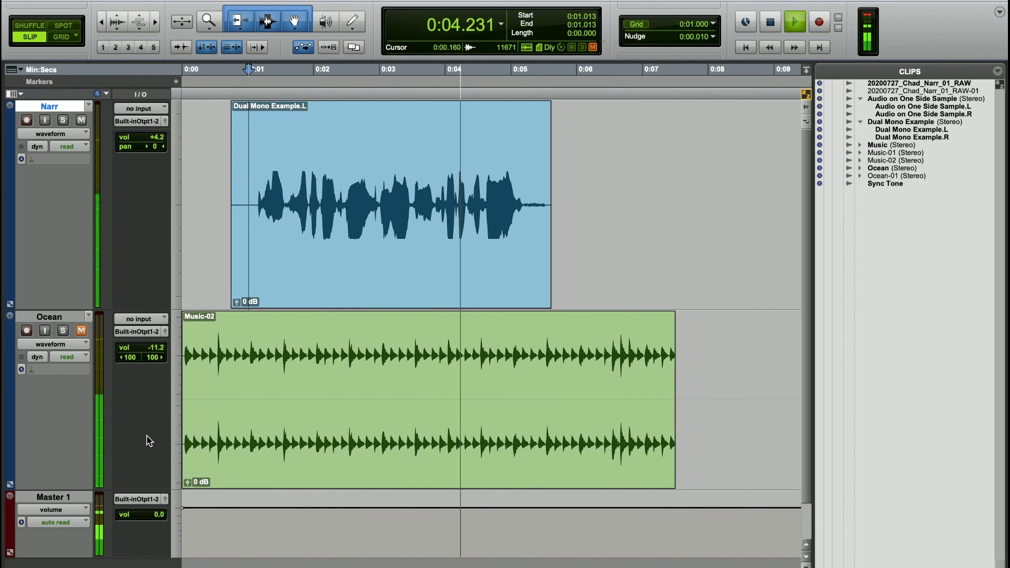
{"action": "key", "text": "space"}
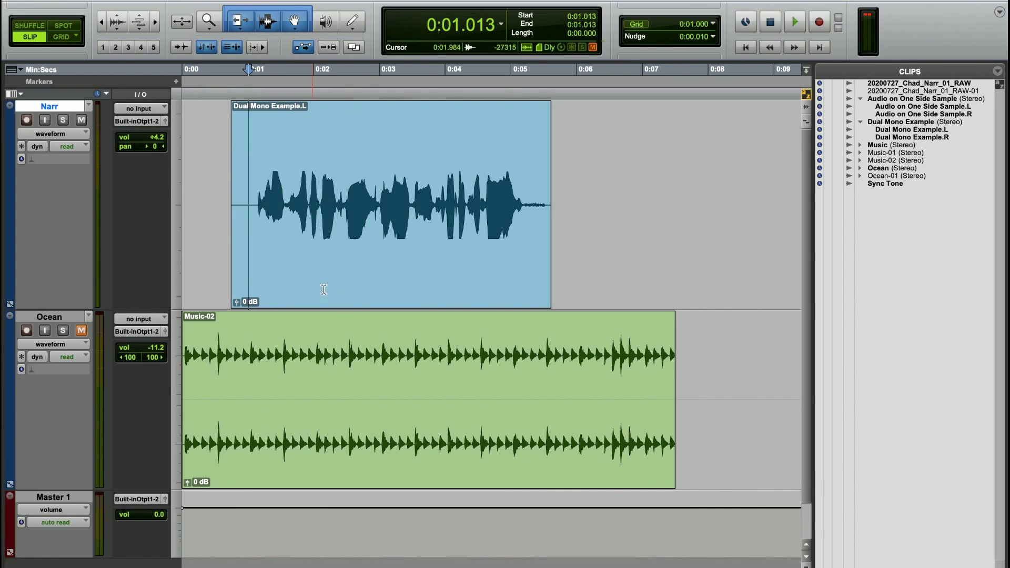
Move the playback start to 0:00.000 on the Narr track and play the session to check the Master 1 meter
{"action": "double_click", "coordinate": [378, 280]}
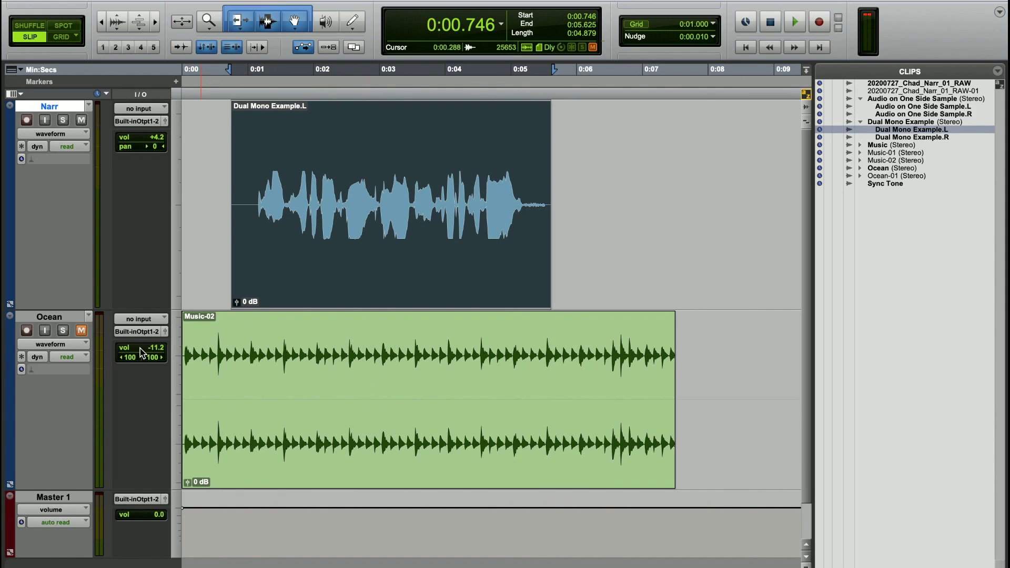
{"action": "left_click", "coordinate": [210, 193]}
{"action": "key", "text": "space"}
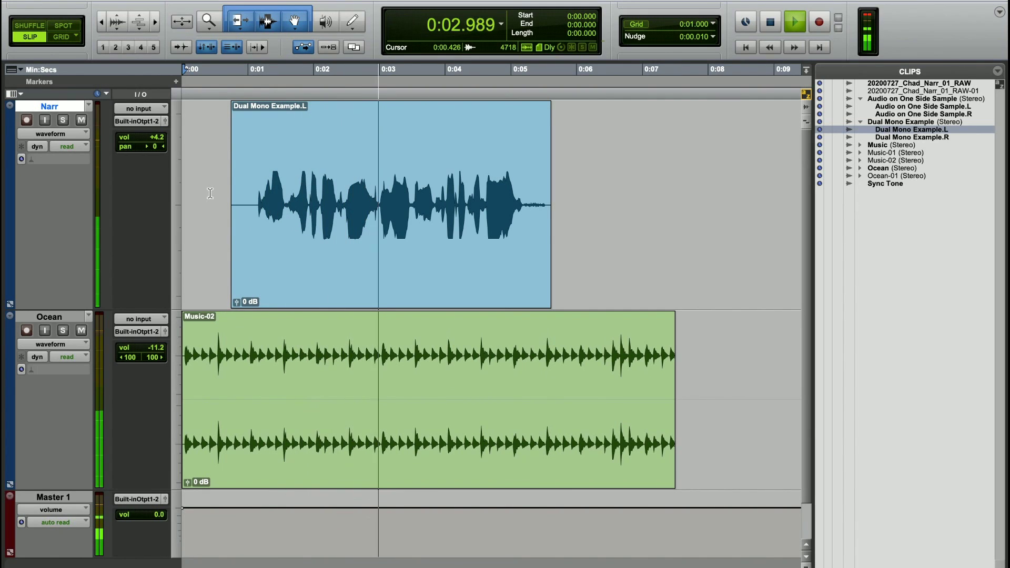
{"action": "key", "text": "space"}
Select the Dual Mono Example.L clip and play that selection while monitoring the Master 1 level
{"action": "left_click", "coordinate": [394, 284]}
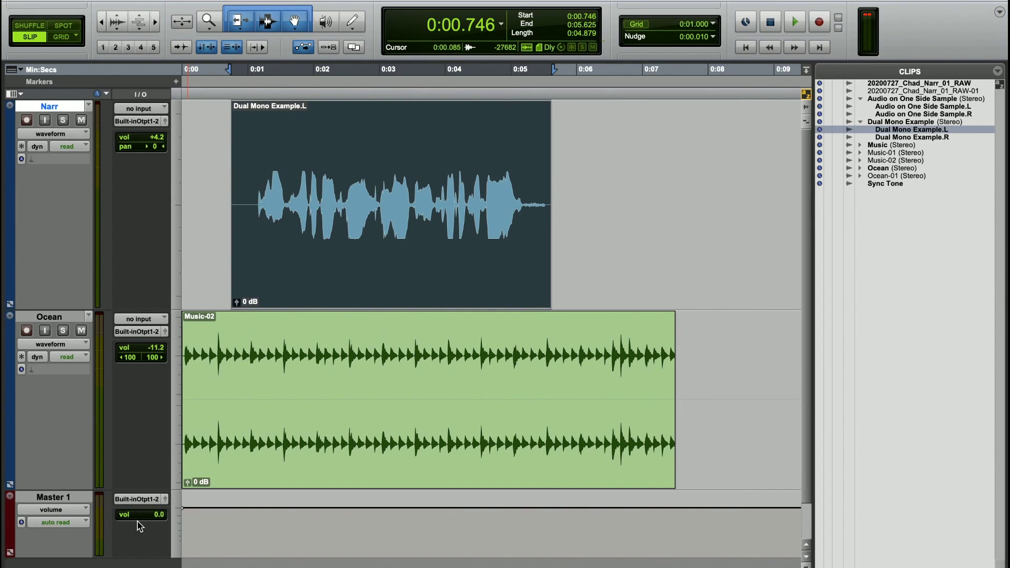
{"action": "key", "text": "space"}
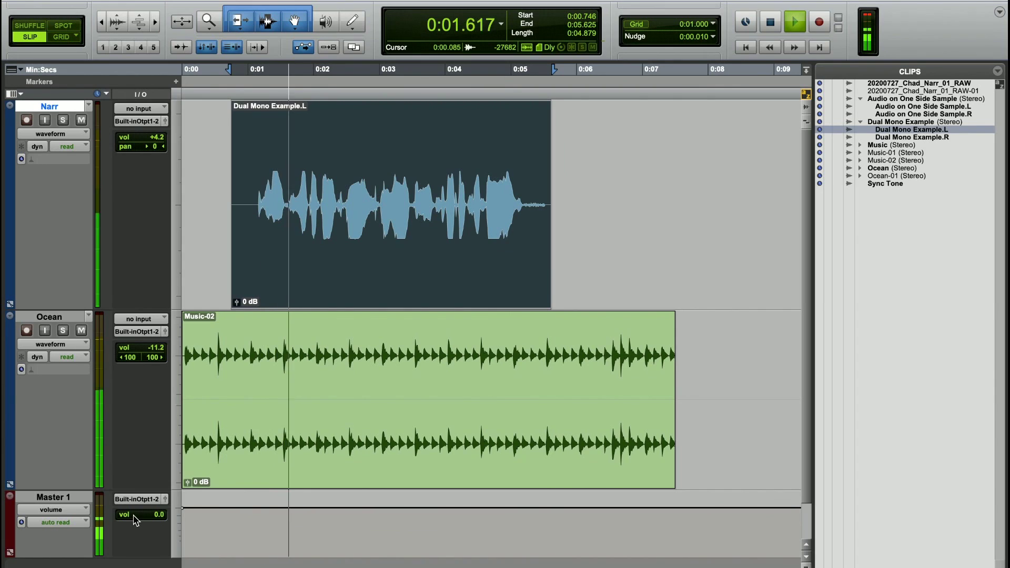
{"action": "left_click_drag", "start_coordinate": [139, 526], "coordinate": [135, 552]}
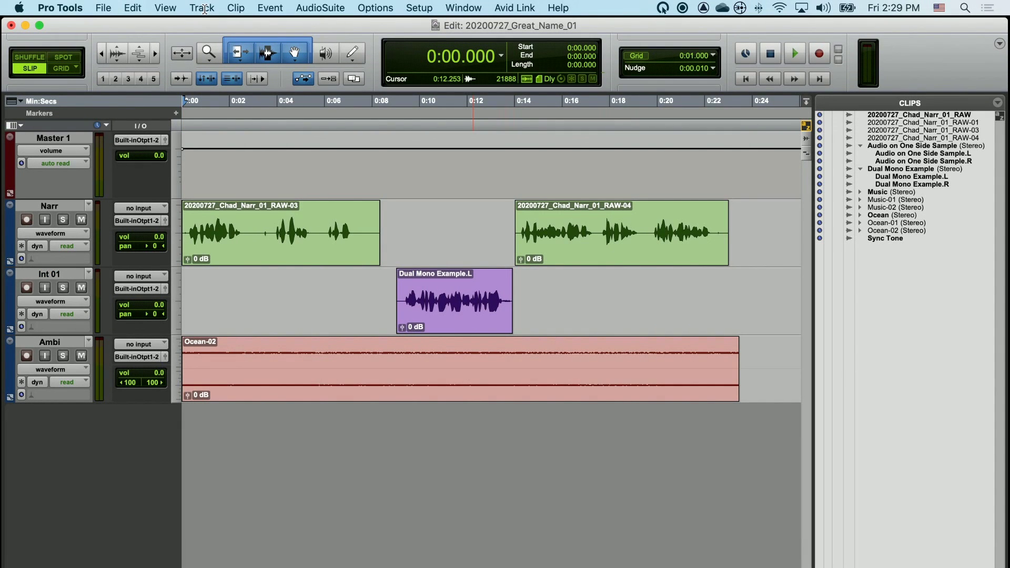
Create one mono audio track, name it Int 2, and place it directly above the Ambi track
{"action": "left_click", "coordinate": [204, 9]}
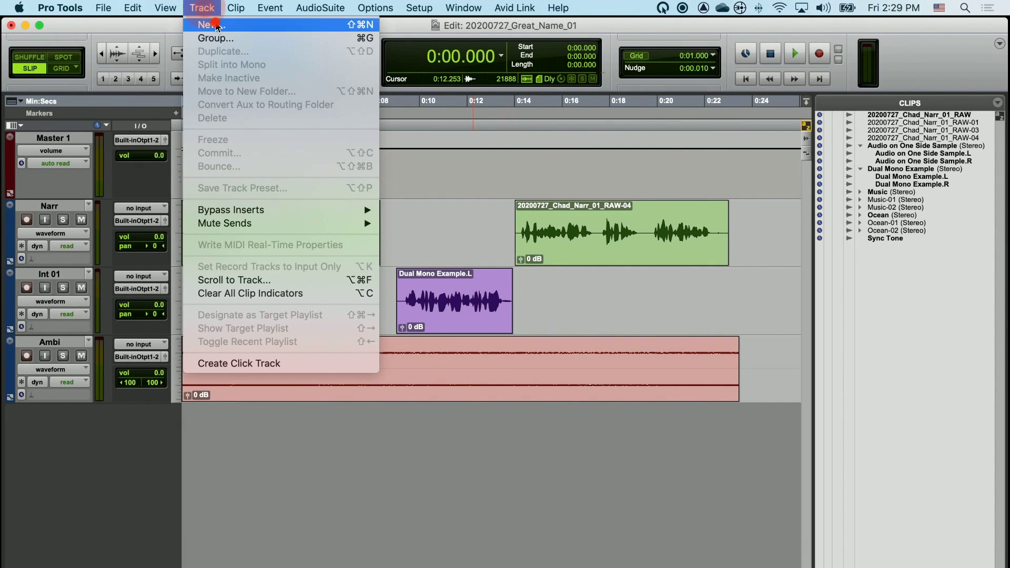
{"action": "left_click", "coordinate": [216, 24]}
{"action": "left_click", "coordinate": [768, 256]}
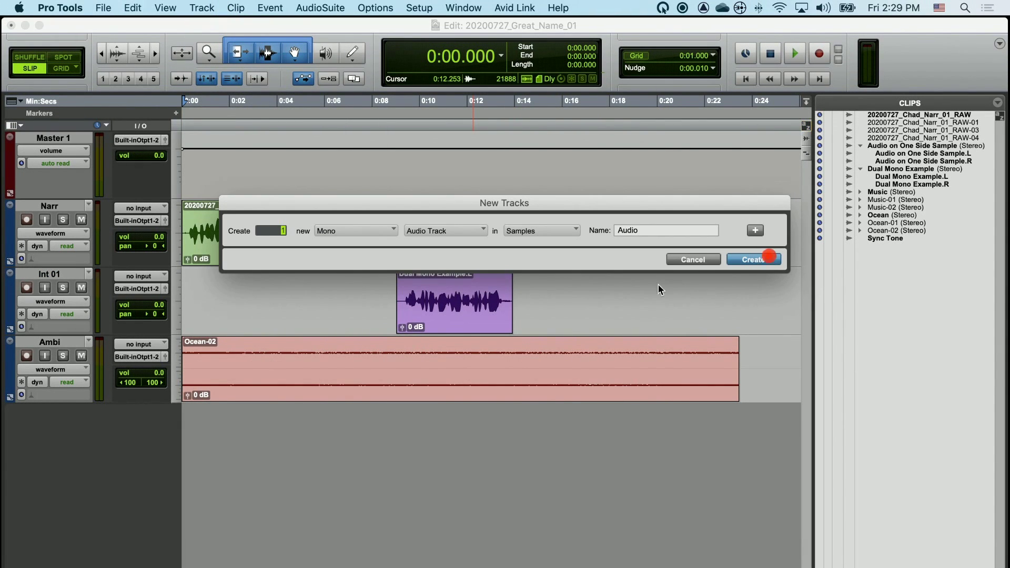
{"action": "double_click", "coordinate": [82, 410]}
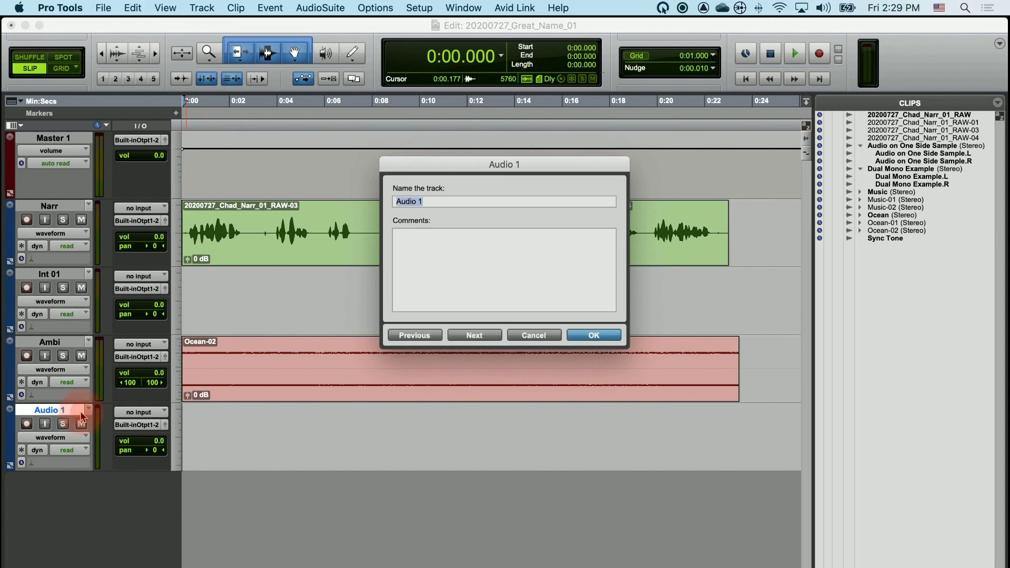
{"action": "type", "text": "Int 2"}
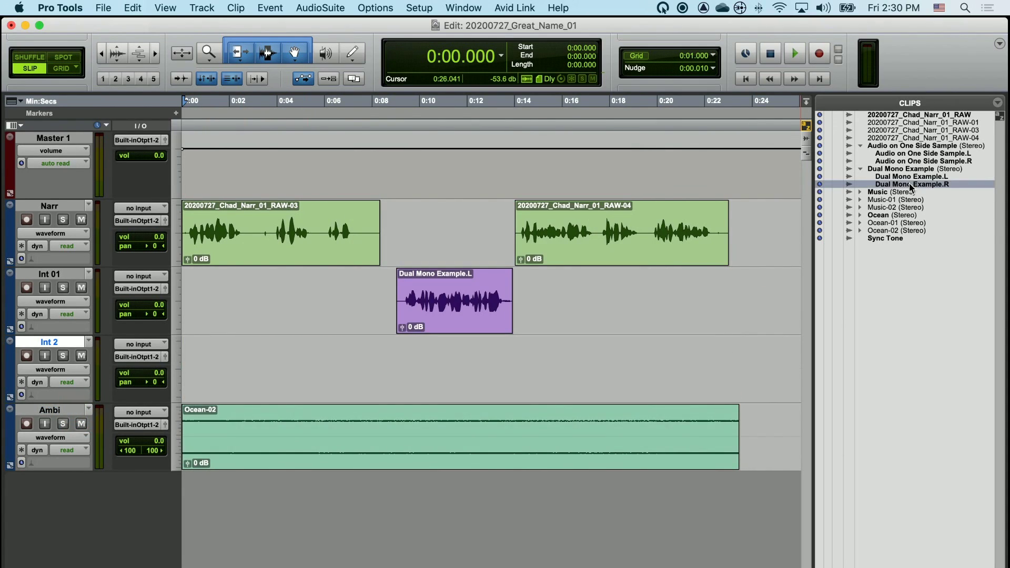
Place the Dual Mono Example.R clip on the Int 2 track where the second narration clip ends
{"action": "left_click_drag", "start_coordinate": [912, 184], "coordinate": [729, 368]}
{"action": "left_click", "coordinate": [680, 353]}
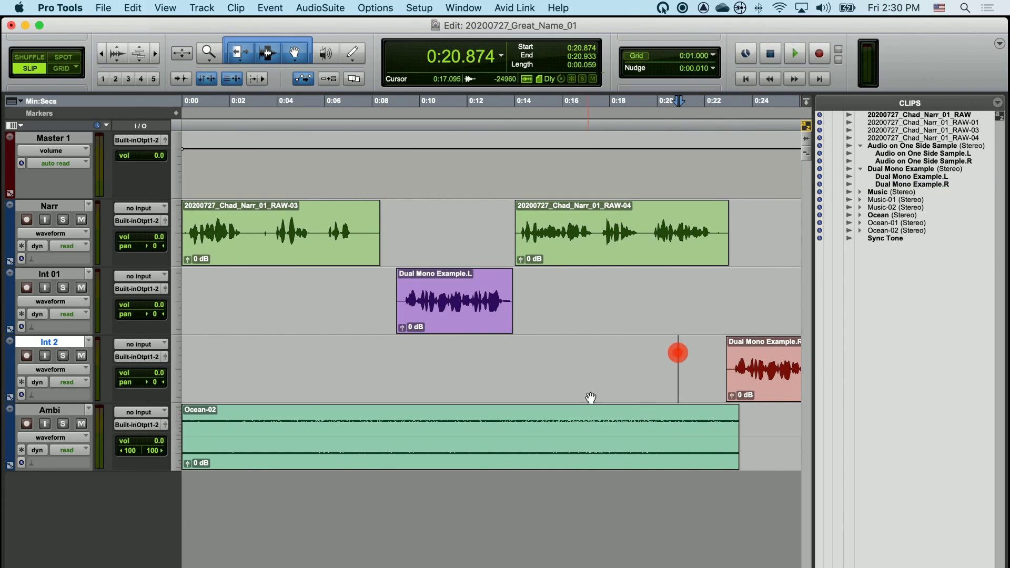
{"action": "scroll", "coordinate": [587, 396], "scroll_direction": "right", "scroll_amount": 5}
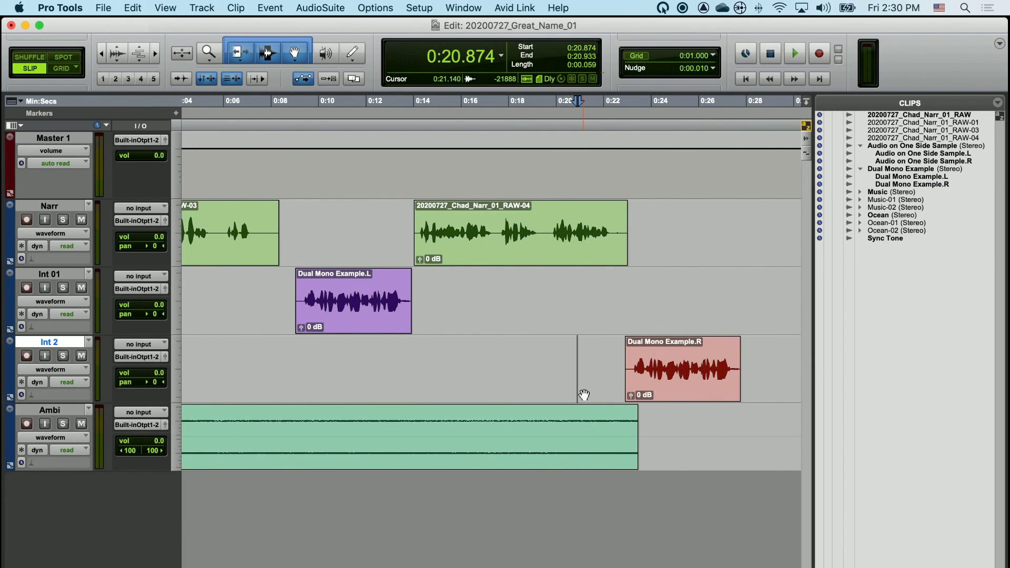
{"action": "key", "text": "super+bracketleft"}
{"action": "left_click", "coordinate": [644, 302]}
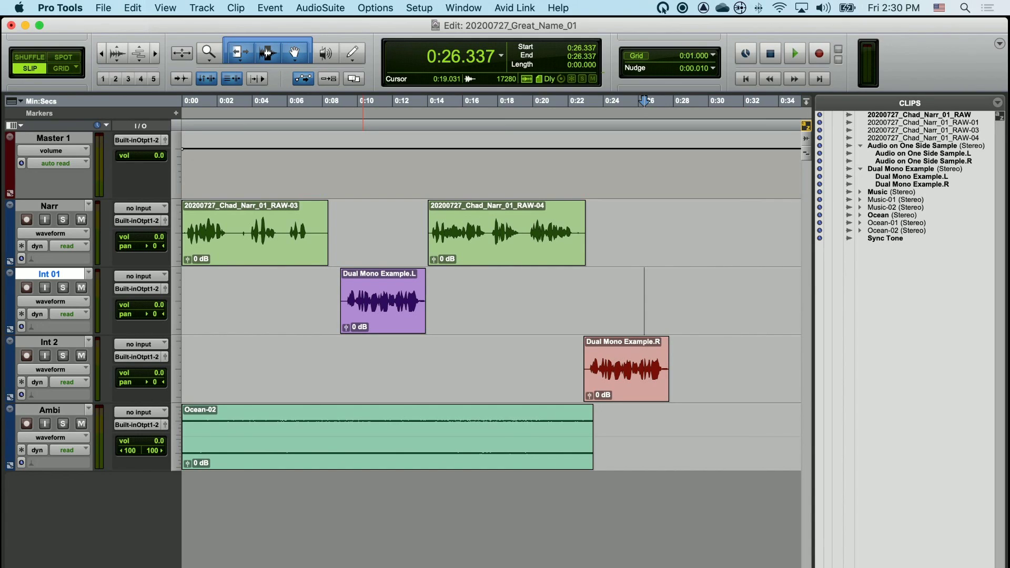